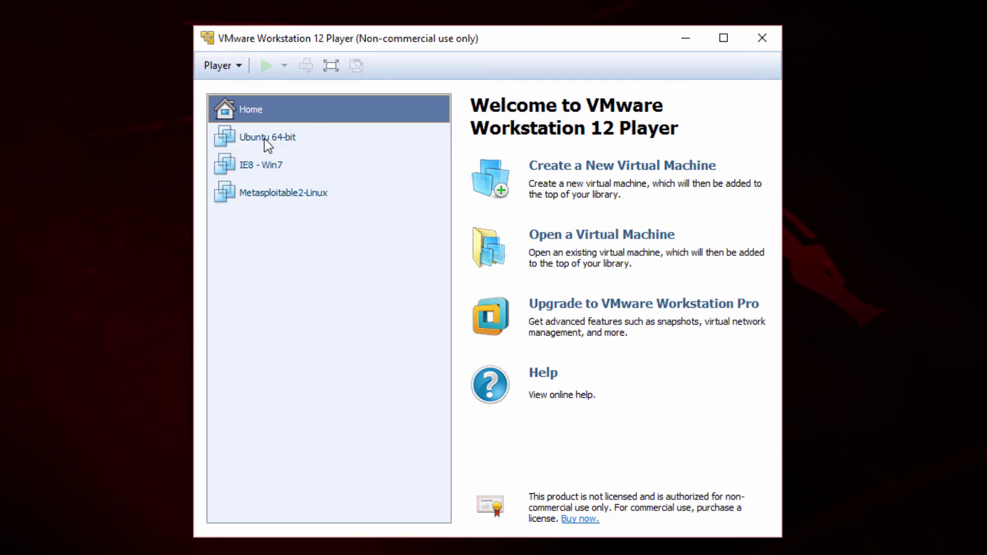
Select the Ubuntu 64-bit machine in the library to show its details, including 2 GB RAM
{"action": "left_click", "coordinate": [265, 143]}
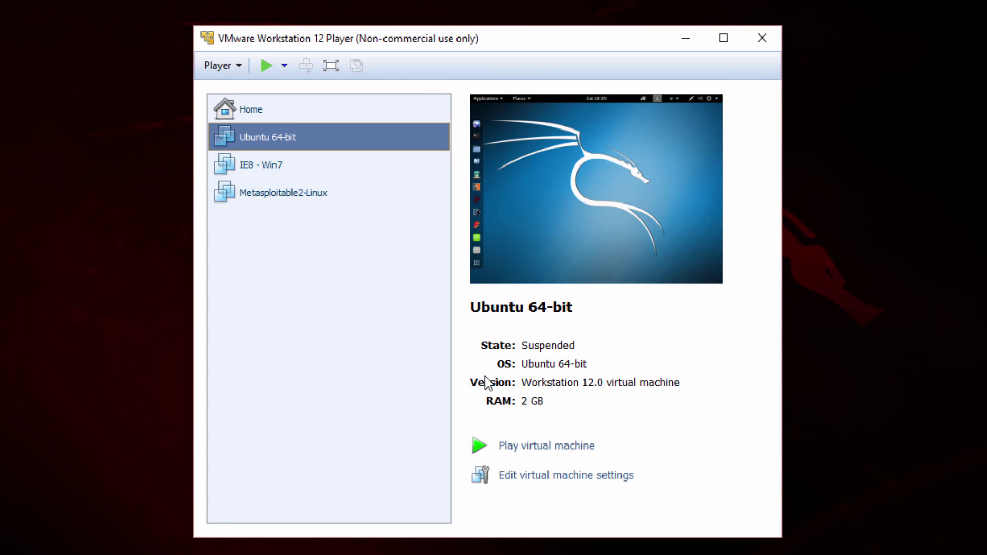
Change the Ubuntu 64-bit machine's name to 'Kali 2016' in its Options settings
{"action": "left_click", "coordinate": [522, 485]}
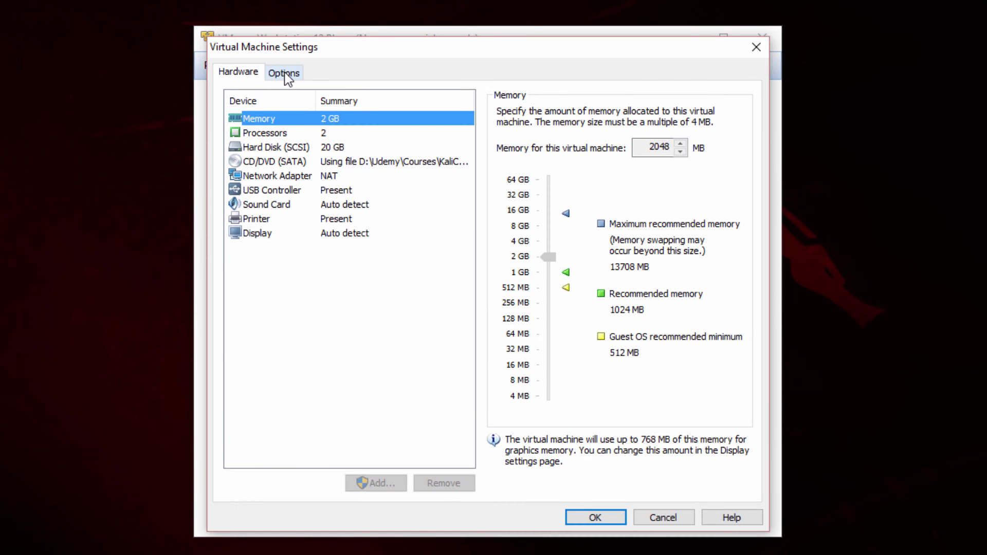
{"action": "left_click", "coordinate": [284, 73]}
{"action": "left_click", "coordinate": [547, 114]}
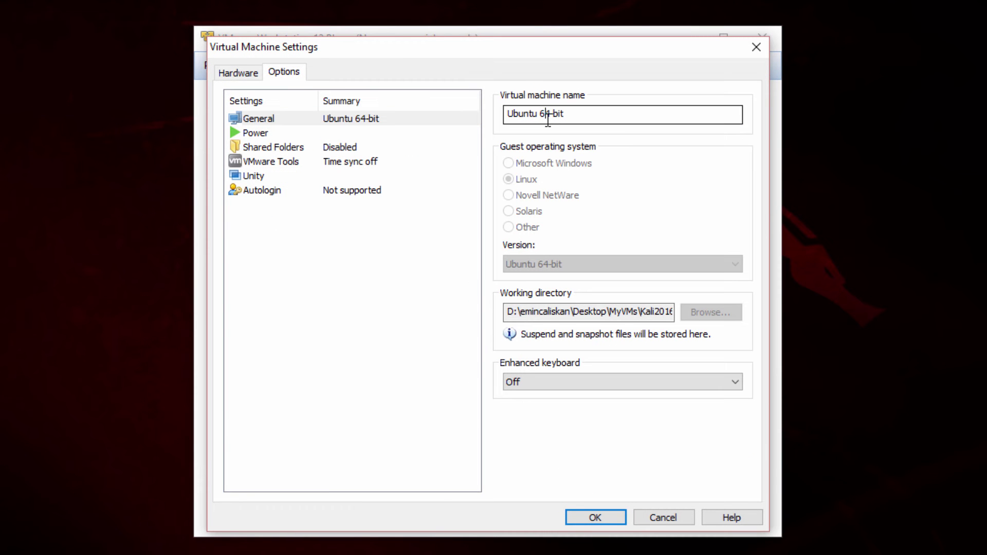
{"action": "left_click_drag", "start_coordinate": [583, 111], "coordinate": [489, 96]}
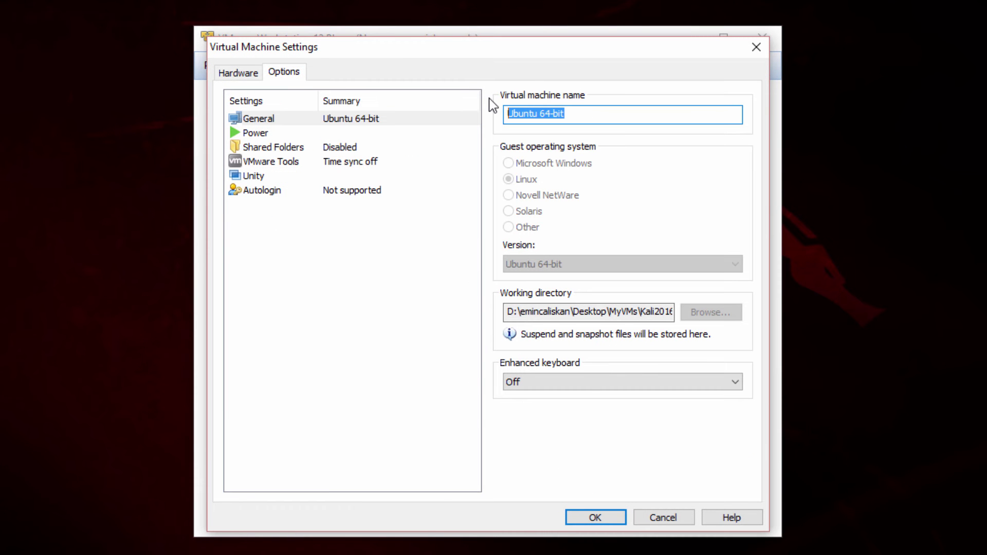
{"action": "type", "text": "Kali 2016"}
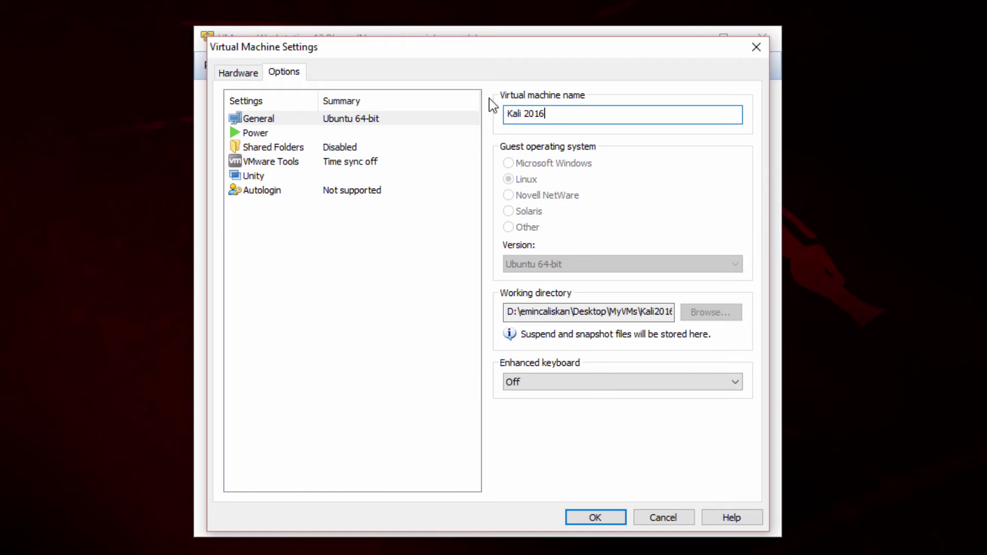
{"action": "key", "text": "Return"}
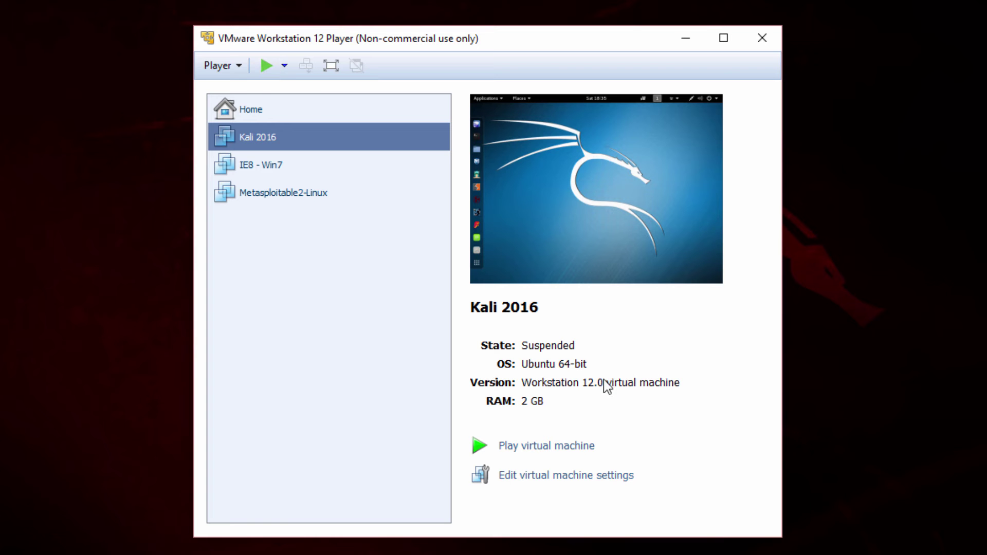
Resume the suspended Kali 2016 machine and click into its desktop to capture input
{"action": "left_click", "coordinate": [535, 446]}
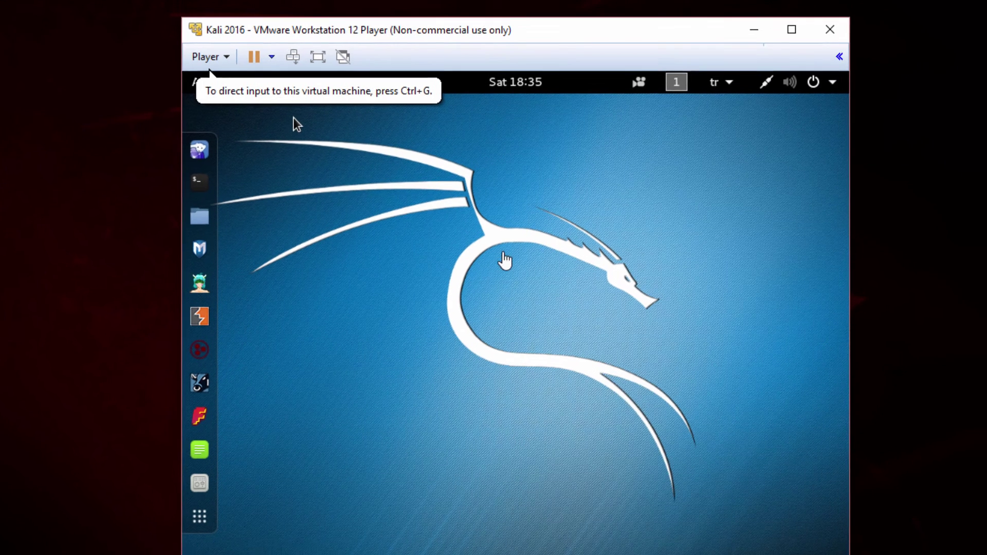
{"action": "left_click", "coordinate": [297, 123]}
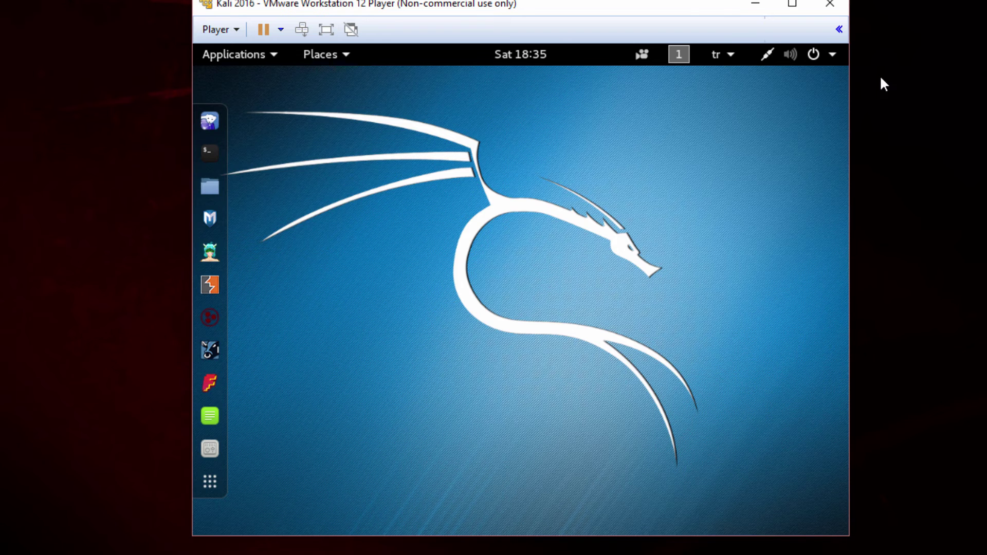
Log out of the current GNOME session from the system menu, confirming the logout
{"action": "left_click", "coordinate": [828, 57]}
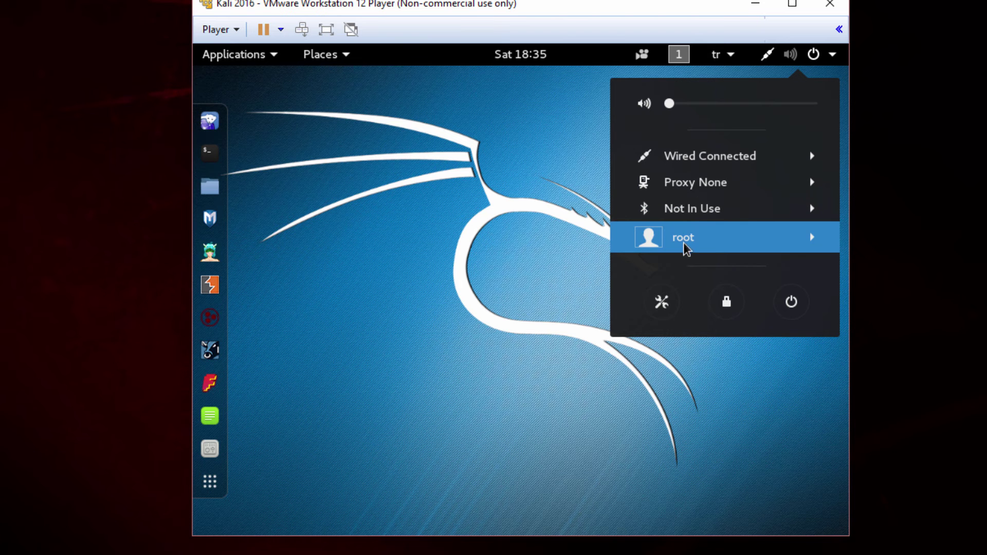
{"action": "left_click", "coordinate": [711, 248]}
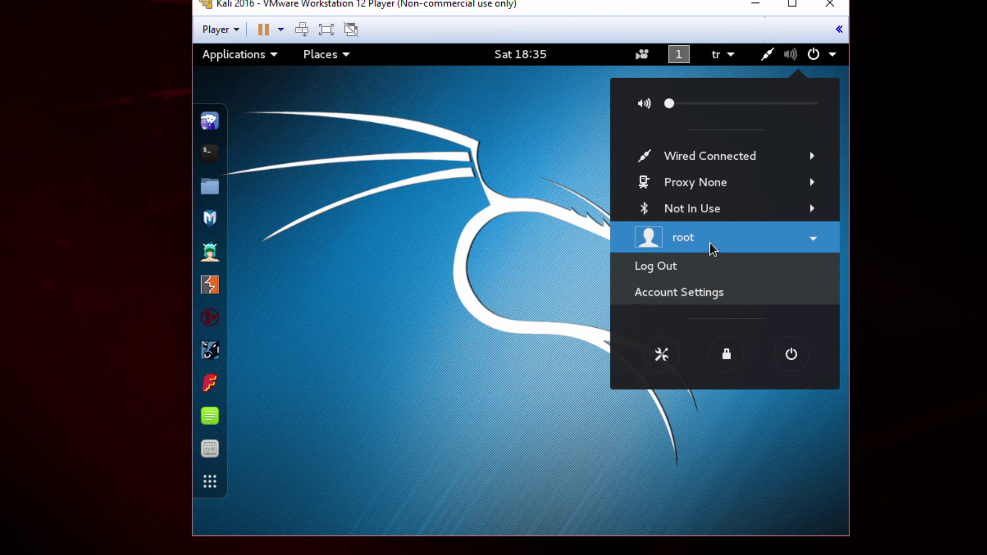
{"action": "left_click", "coordinate": [665, 267]}
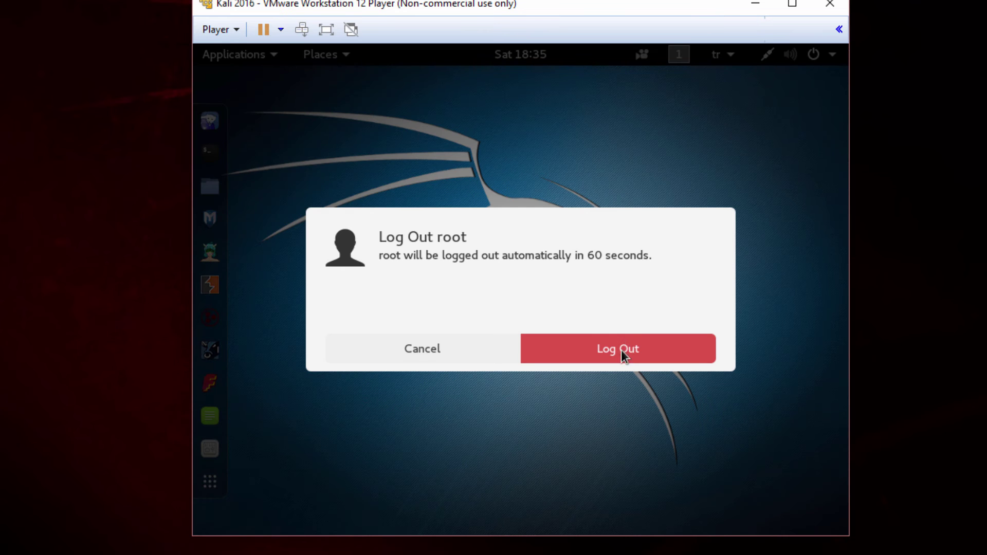
{"action": "left_click", "coordinate": [617, 357]}
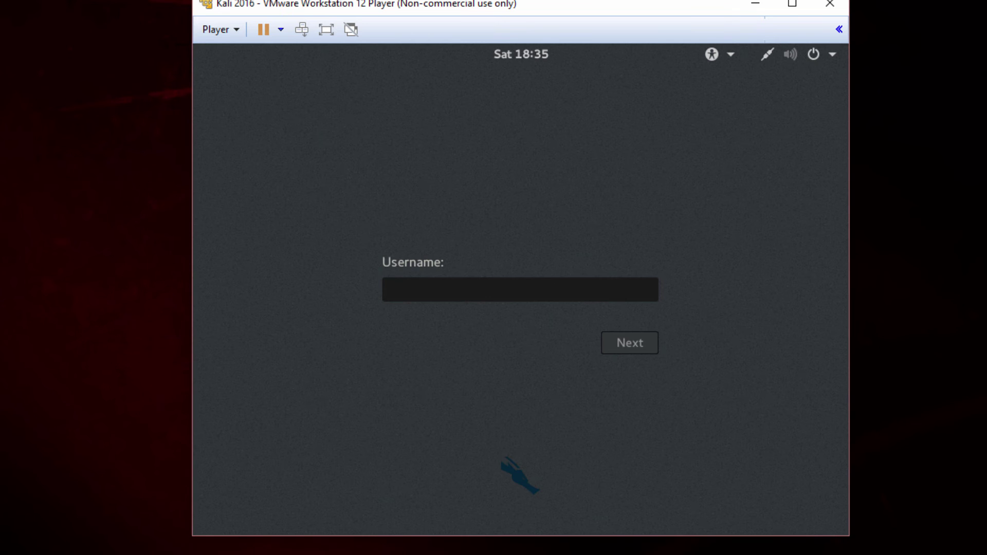
Sign back in at the login screen with the username and account password
{"action": "left_click", "coordinate": [499, 289]}
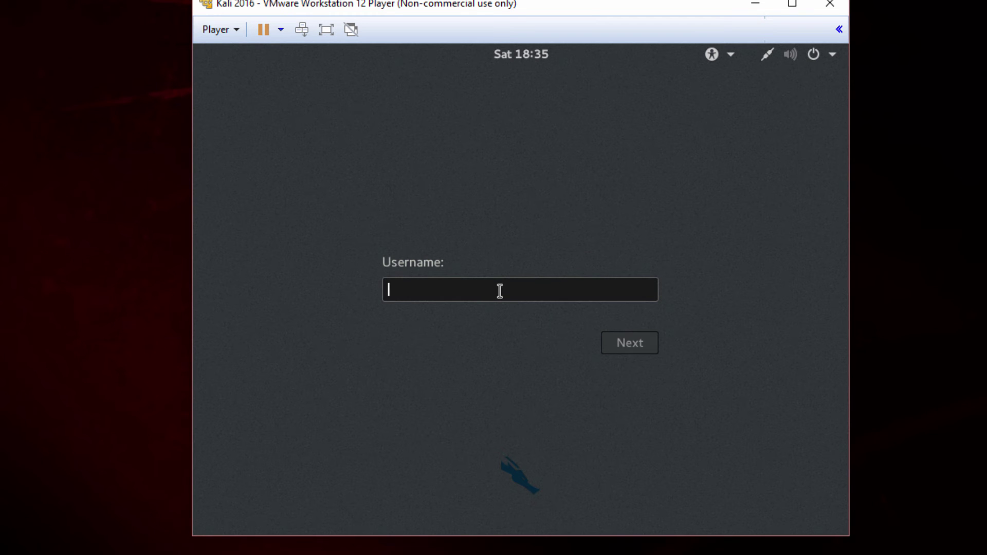
{"action": "type", "text": "root"}
{"action": "key", "text": "Return"}
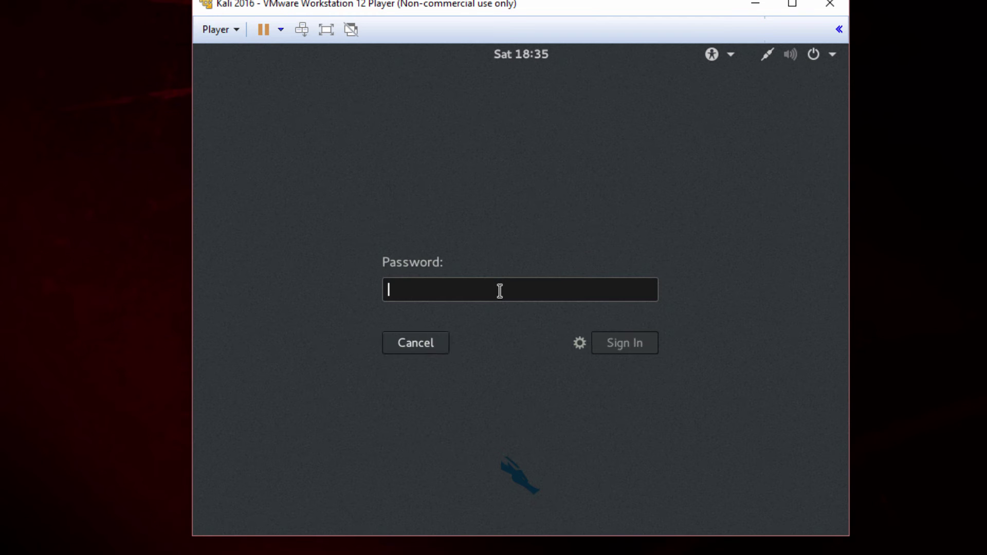
{"action": "type", "text": "toor"}
{"action": "key", "text": "Return"}
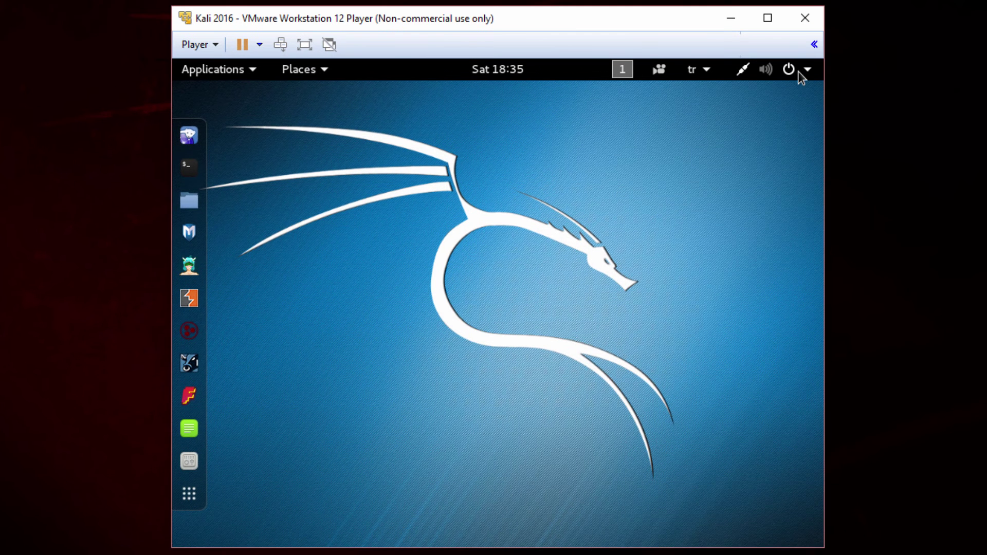
{"action": "left_click", "coordinate": [798, 71]}
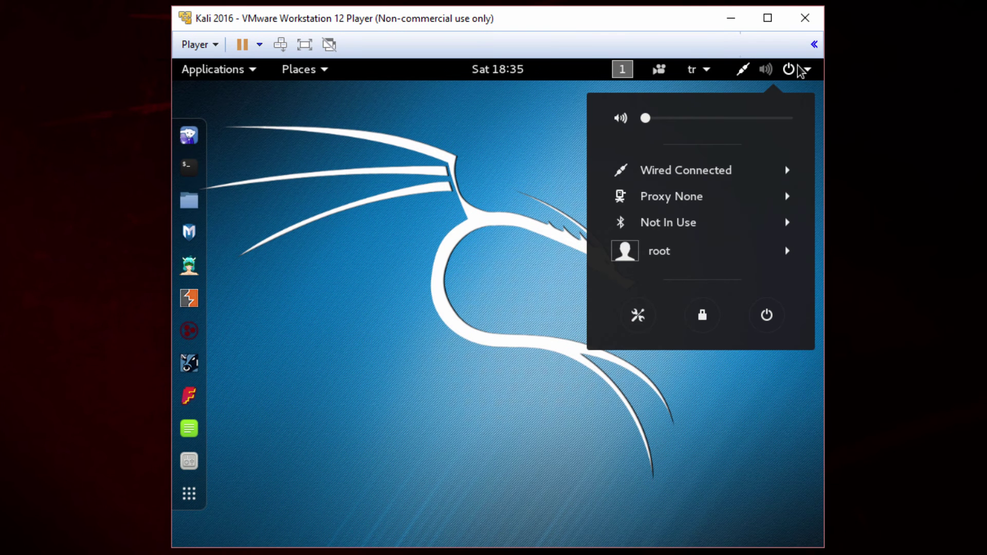
{"action": "left_click", "coordinate": [705, 317]}
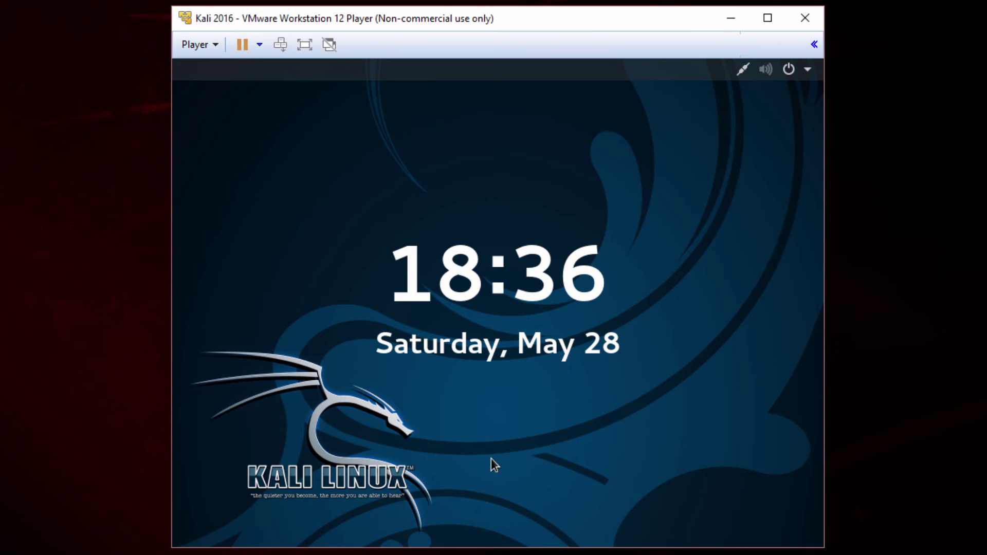
{"action": "left_click_drag", "start_coordinate": [498, 425], "coordinate": [495, 229]}
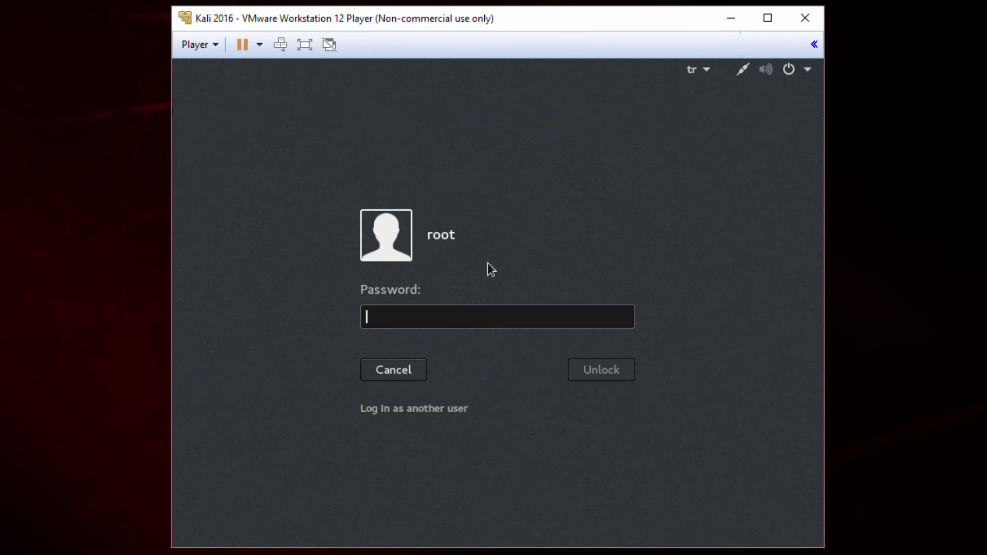
{"action": "type", "text": "toor"}
{"action": "key", "text": "Return"}
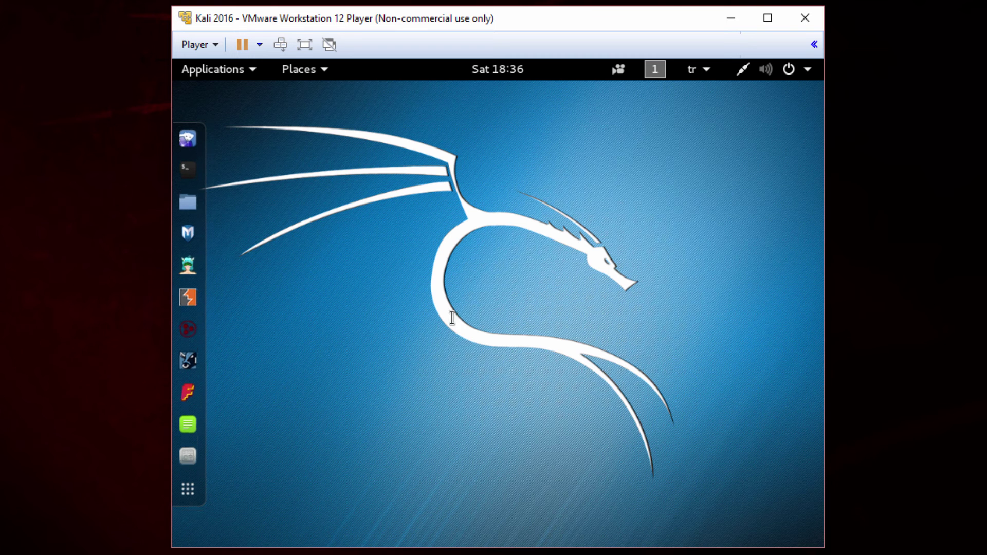
Open All Settings from the settings button in the top-right system menu
{"action": "left_click", "coordinate": [801, 69]}
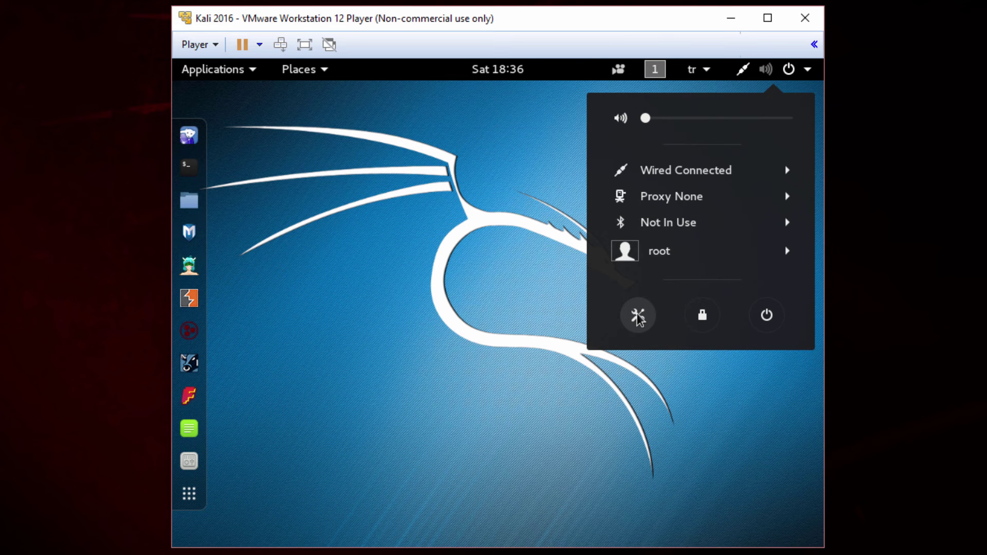
{"action": "left_click", "coordinate": [638, 316]}
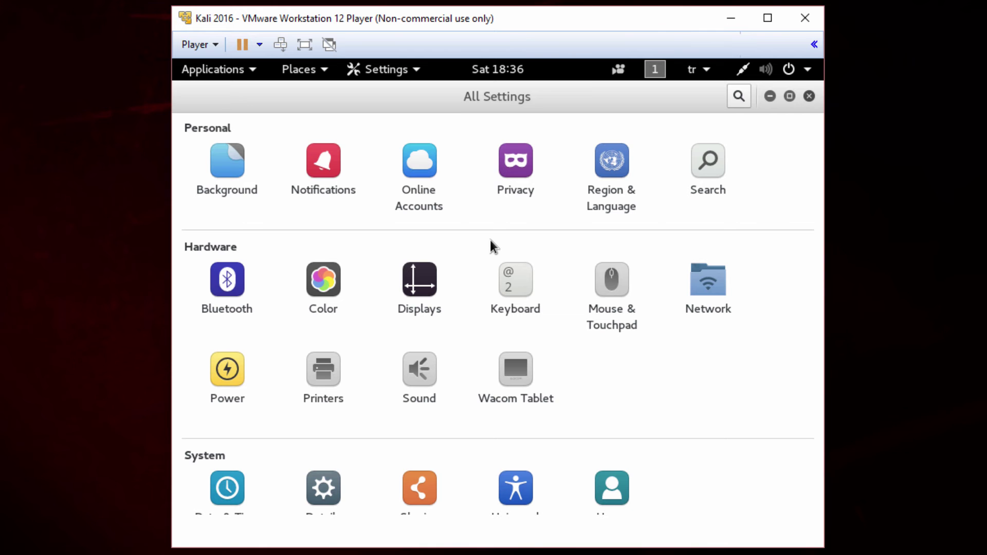
Pick the 1024 × 768 (4:3) resolution for the Unknown Display in Displays settings
{"action": "left_click", "coordinate": [432, 283]}
{"action": "left_click", "coordinate": [380, 166]}
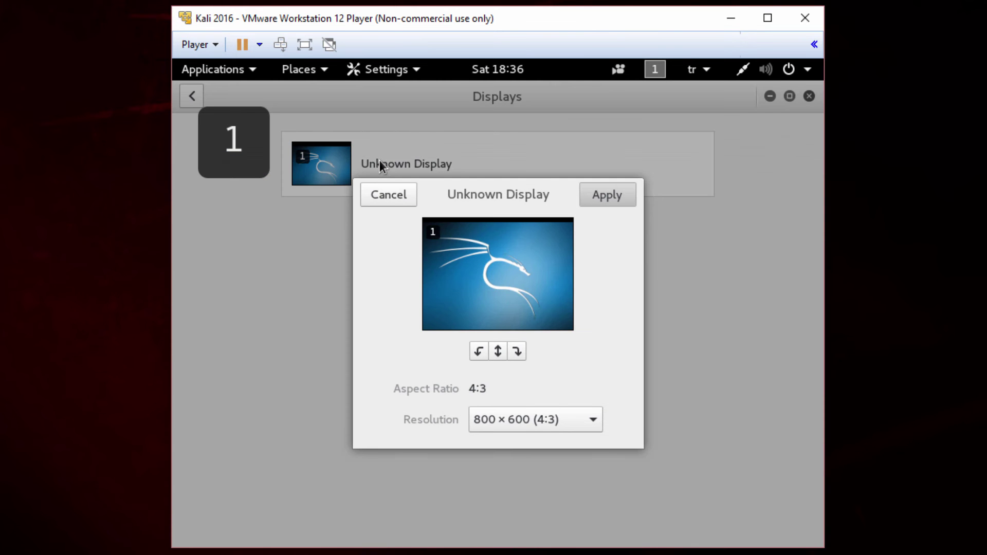
{"action": "left_click", "coordinate": [525, 420]}
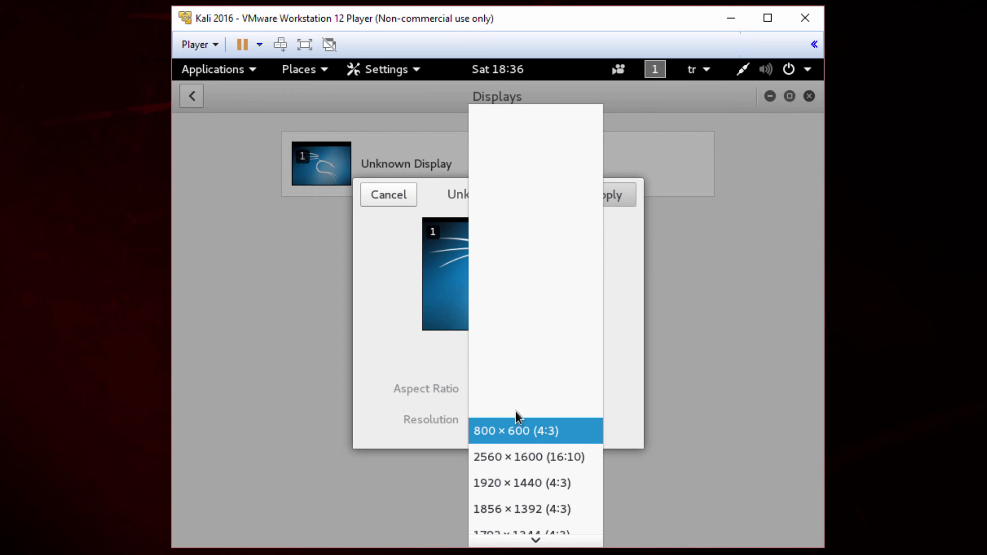
{"action": "scroll", "coordinate": [561, 416], "scroll_direction": "down", "scroll_amount": 5}
{"action": "scroll", "coordinate": [563, 421], "scroll_direction": "down", "scroll_amount": 2}
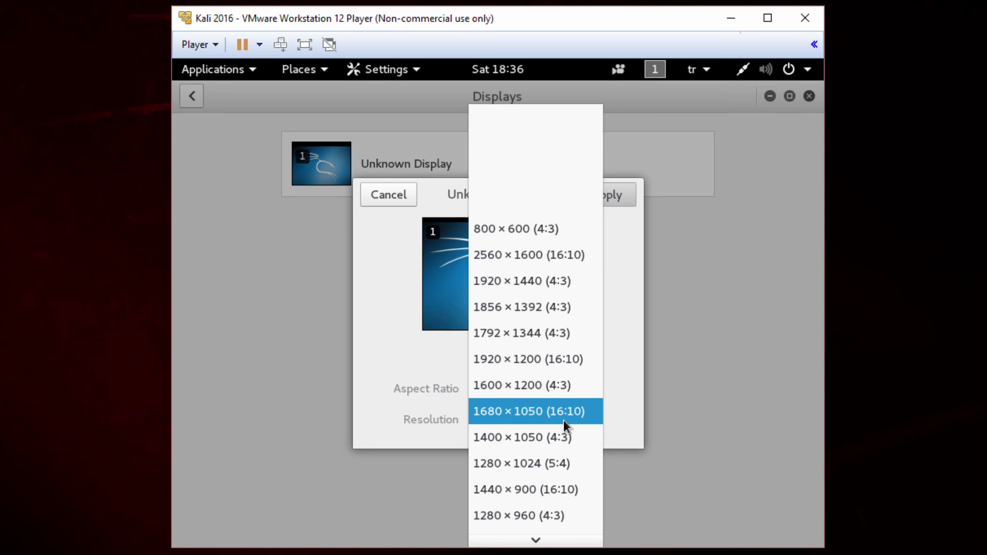
{"action": "key", "text": "Down"}
{"action": "scroll", "coordinate": [555, 432], "scroll_direction": "down", "scroll_amount": 4}
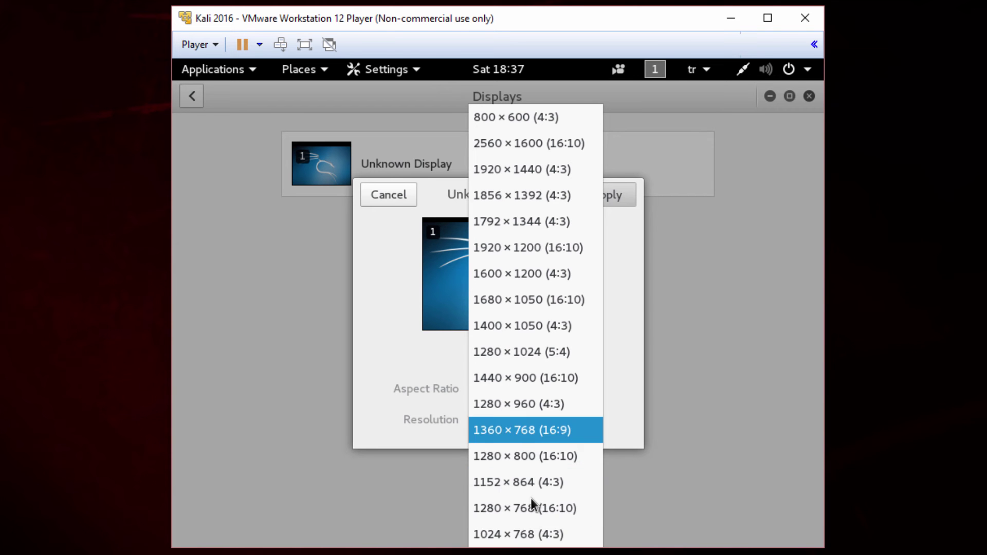
{"action": "left_click", "coordinate": [514, 534]}
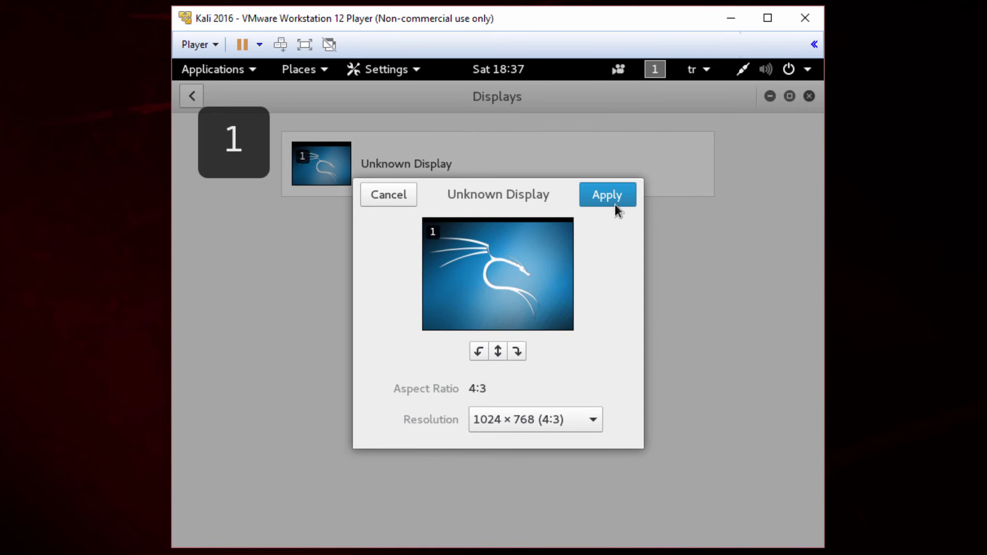
Apply and keep the new resolution, then close the Displays window
{"action": "left_click", "coordinate": [613, 202]}
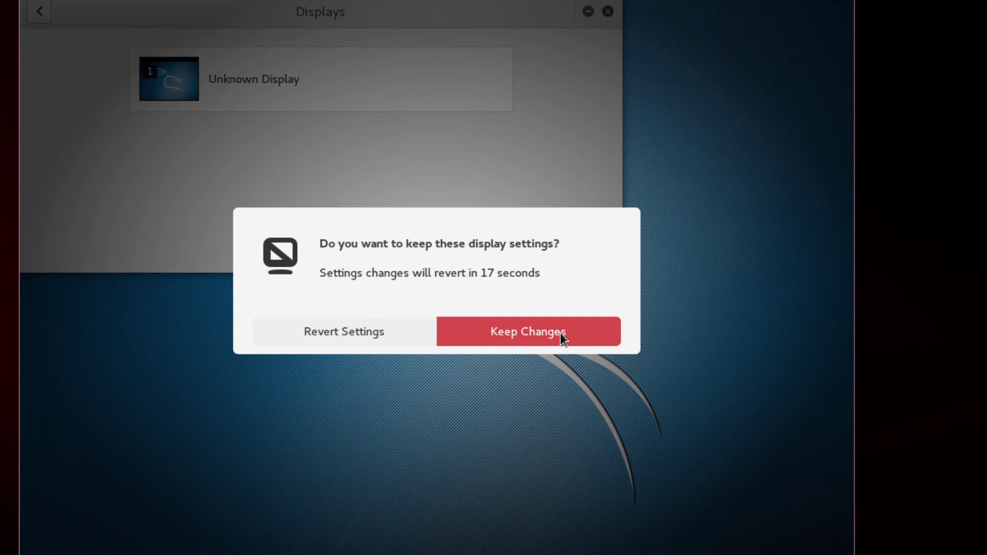
{"action": "left_click", "coordinate": [562, 331]}
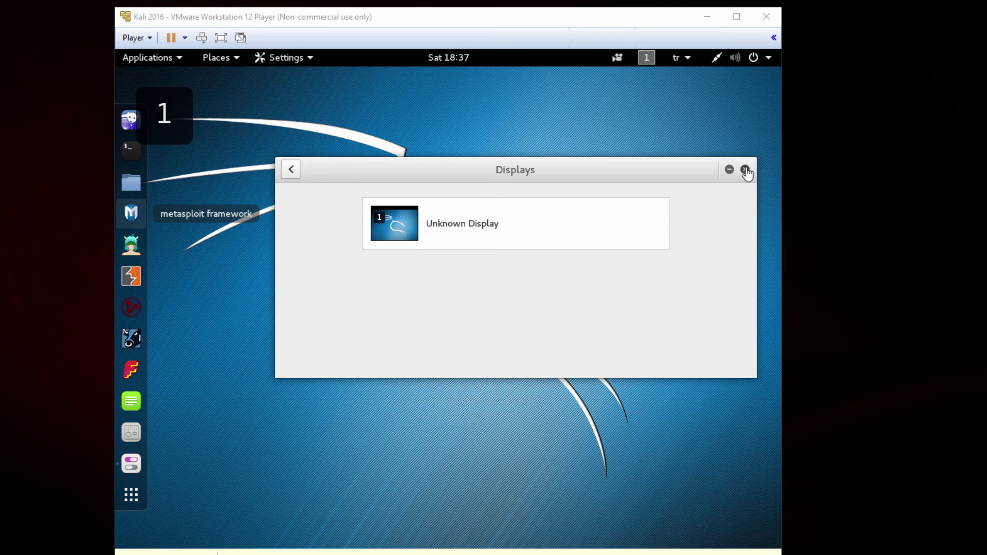
{"action": "left_click", "coordinate": [745, 170]}
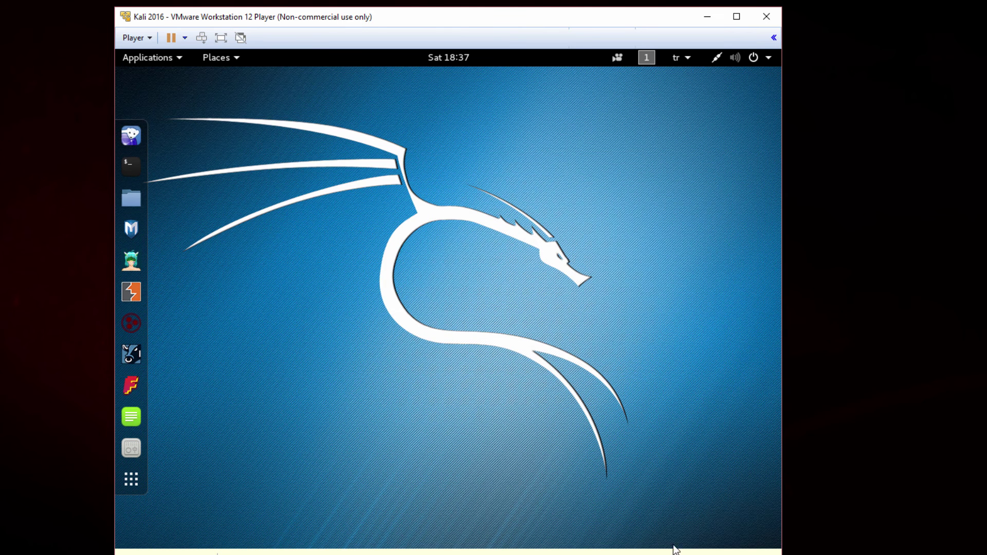
{"action": "left_click", "coordinate": [768, 58]}
{"action": "left_click", "coordinate": [633, 254]}
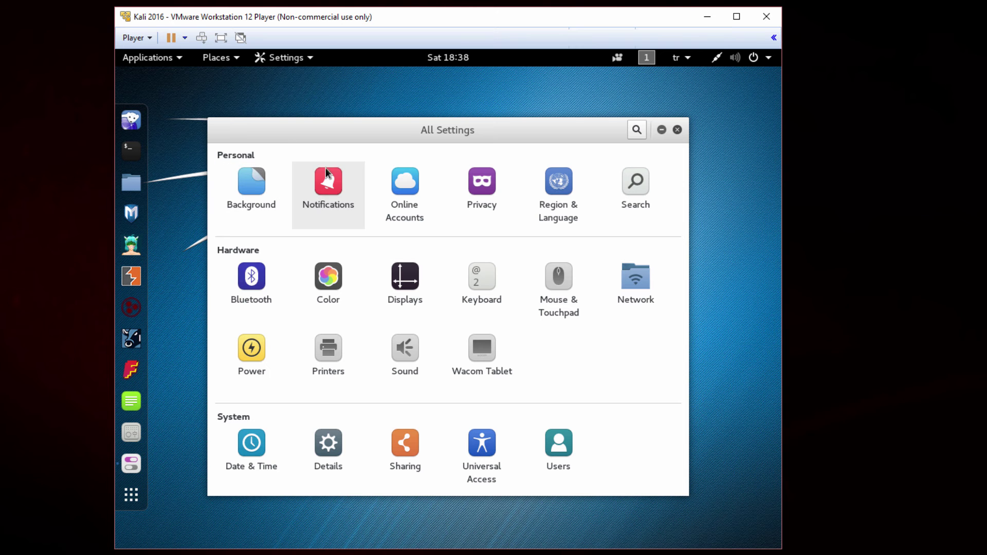
{"action": "left_click", "coordinate": [255, 446]}
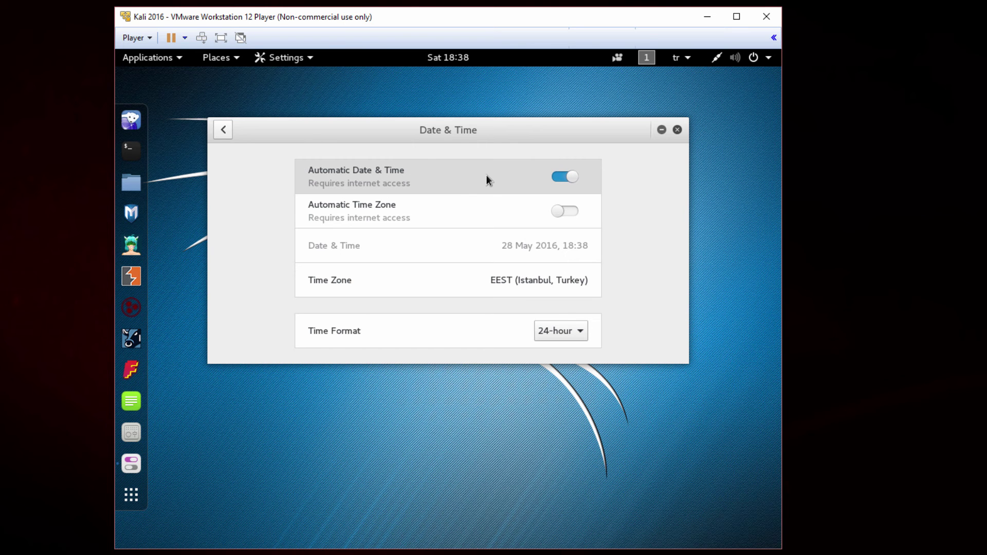
{"action": "left_click", "coordinate": [224, 130]}
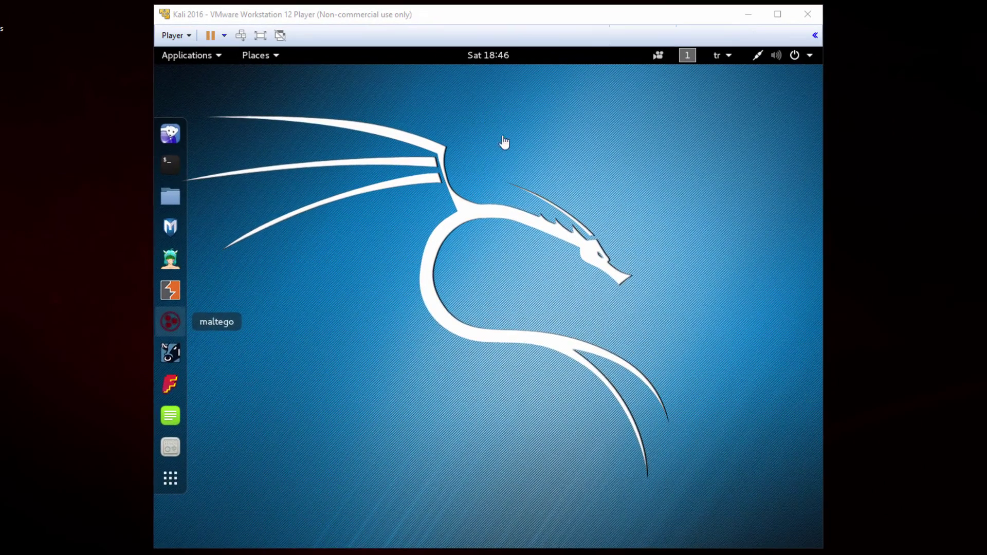
{"action": "left_click", "coordinate": [690, 58]}
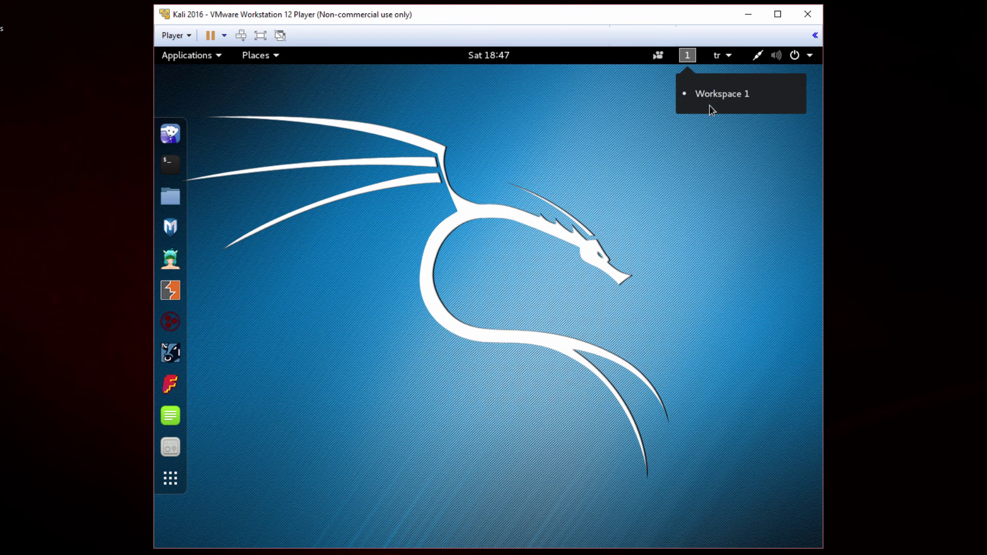
{"action": "left_click", "coordinate": [526, 202]}
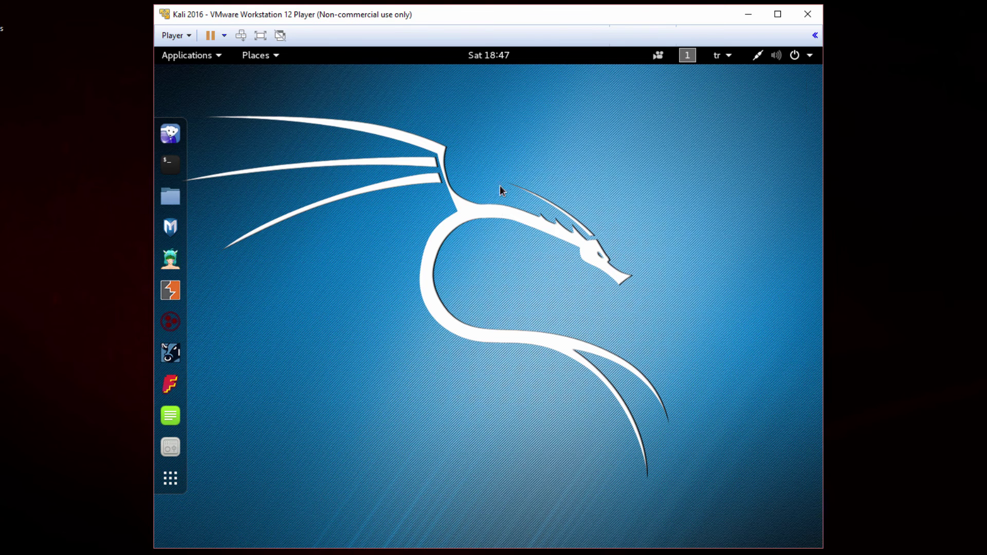
{"action": "left_click", "coordinate": [171, 135]}
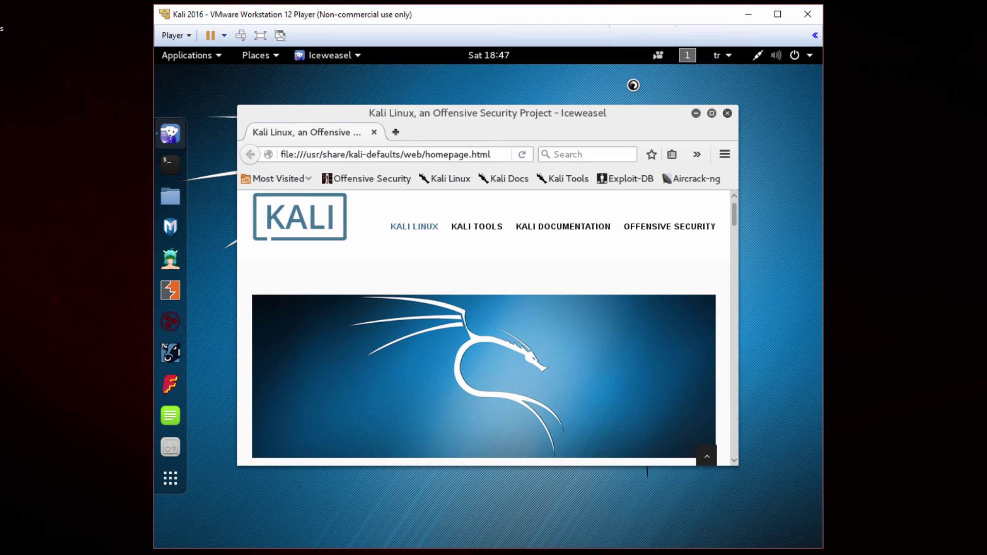
{"action": "left_click", "coordinate": [685, 57]}
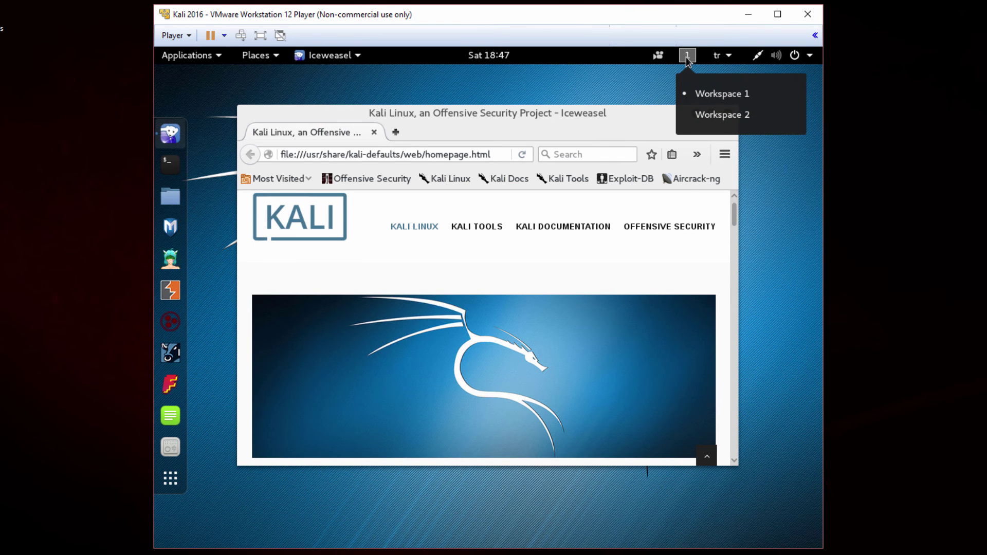
{"action": "left_click", "coordinate": [726, 114]}
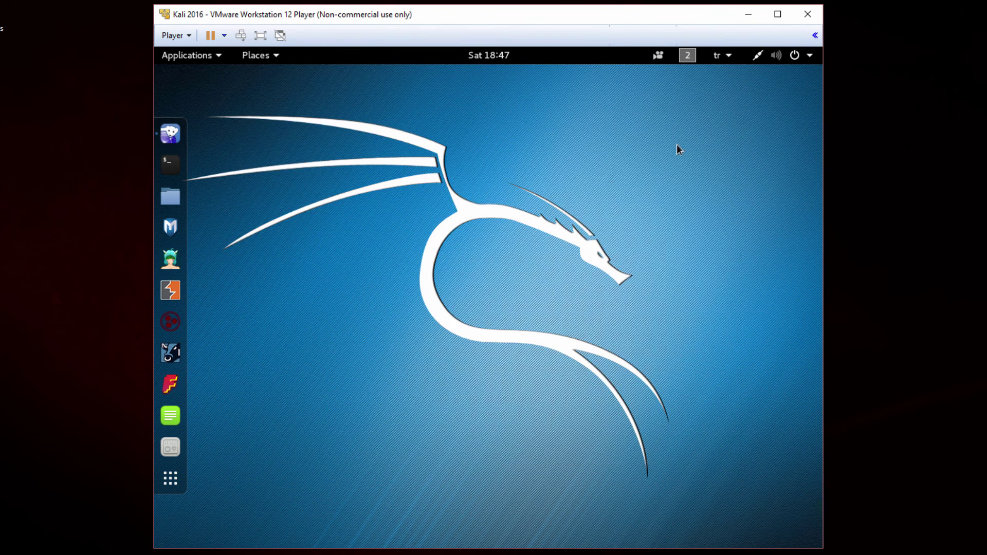
{"action": "left_click", "coordinate": [170, 165]}
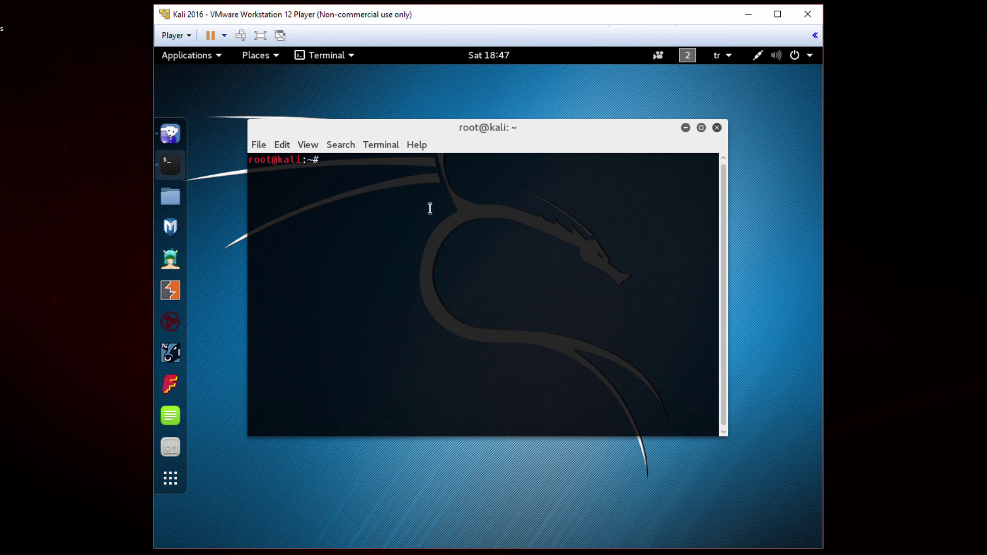
{"action": "left_click", "coordinate": [687, 56]}
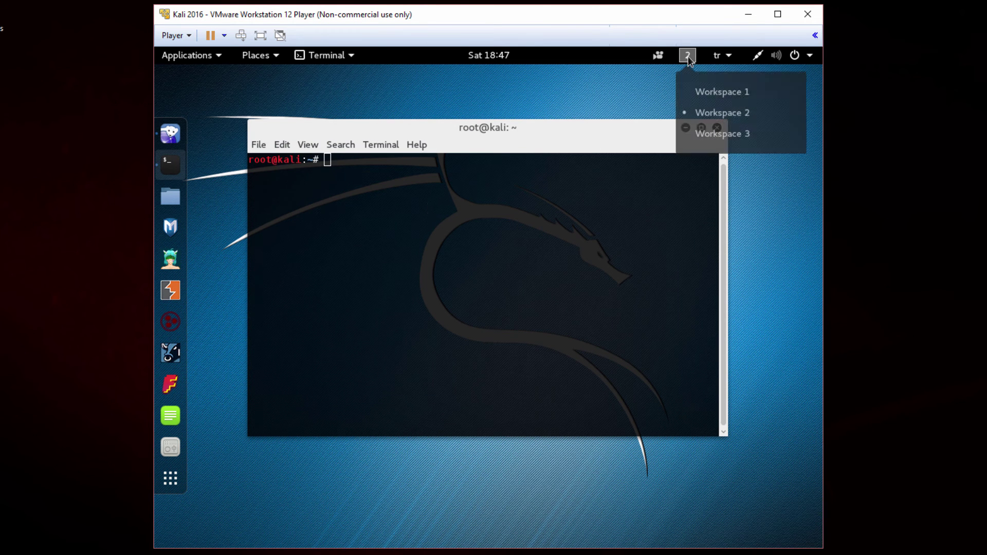
{"action": "left_click", "coordinate": [723, 97]}
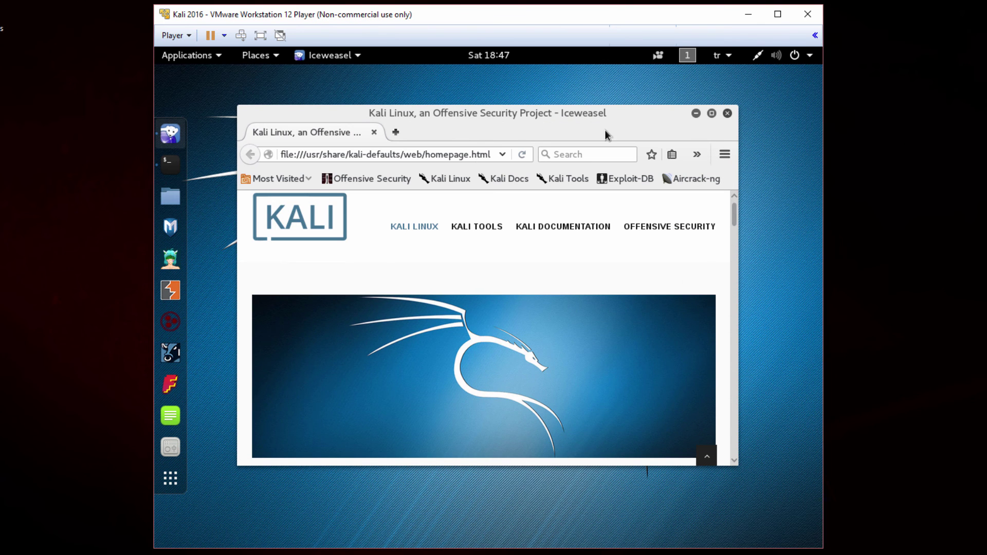
{"action": "left_click", "coordinate": [694, 54]}
{"action": "left_click", "coordinate": [704, 116]}
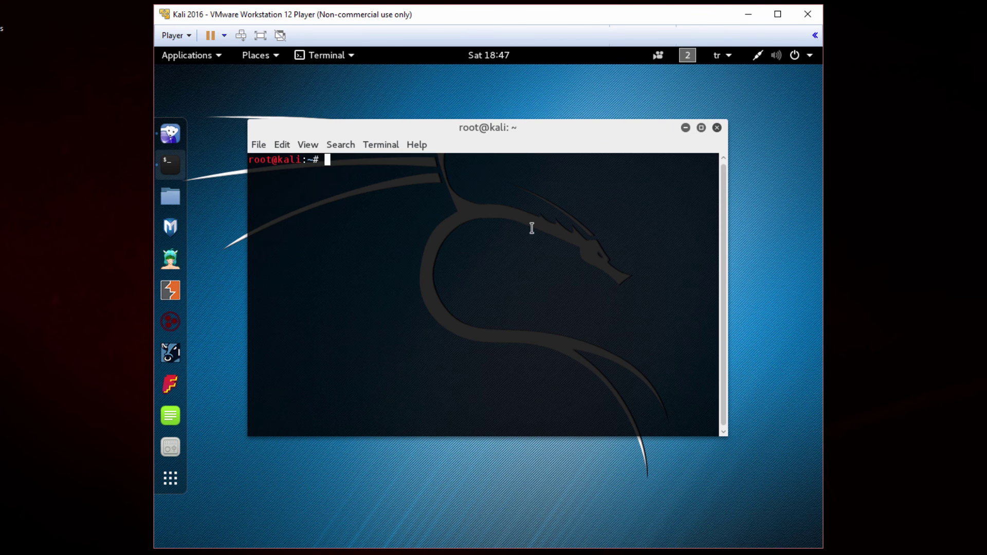
{"action": "left_click", "coordinate": [716, 128]}
{"action": "left_click", "coordinate": [687, 55]}
{"action": "left_click", "coordinate": [709, 90]}
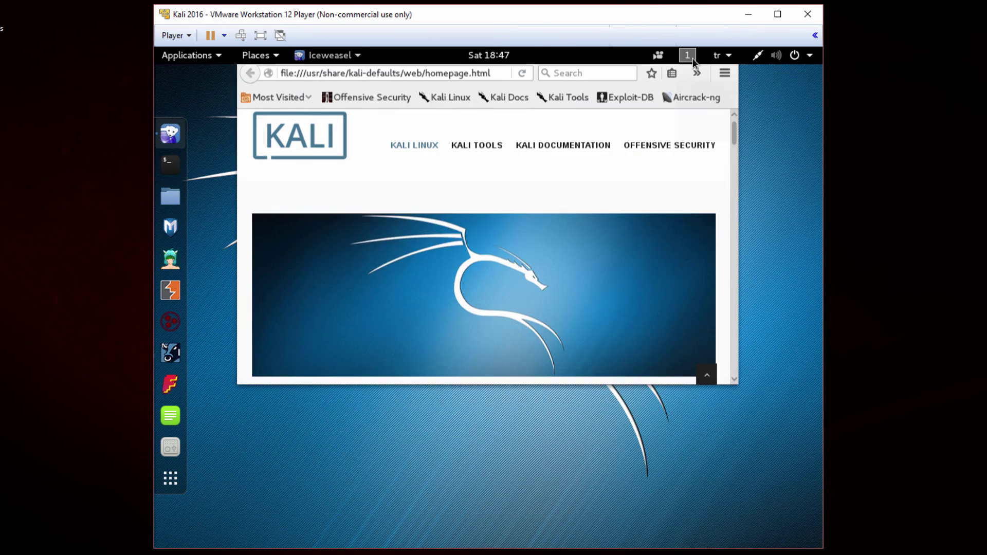
{"action": "left_click", "coordinate": [717, 91]}
{"action": "left_click", "coordinate": [727, 113]}
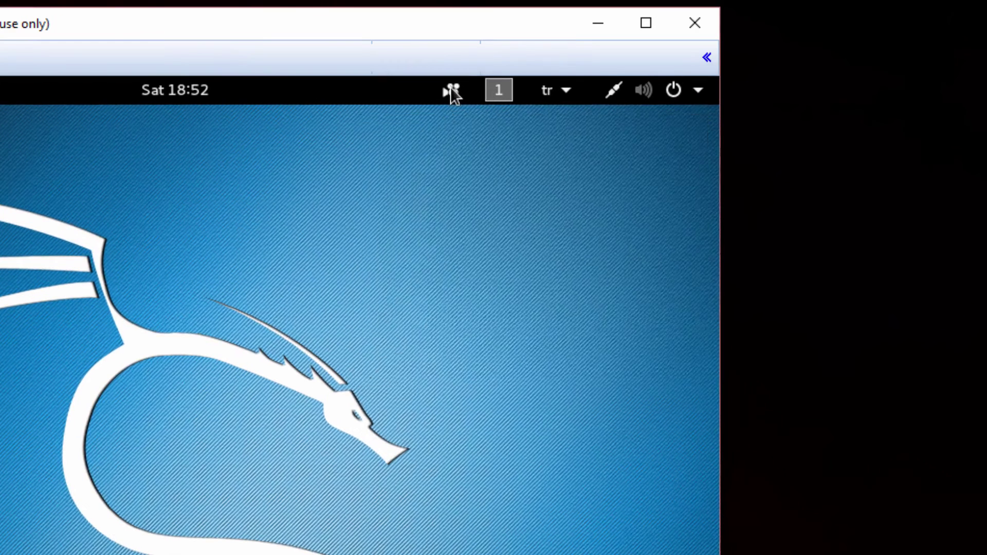
{"action": "left_click", "coordinate": [659, 55]}
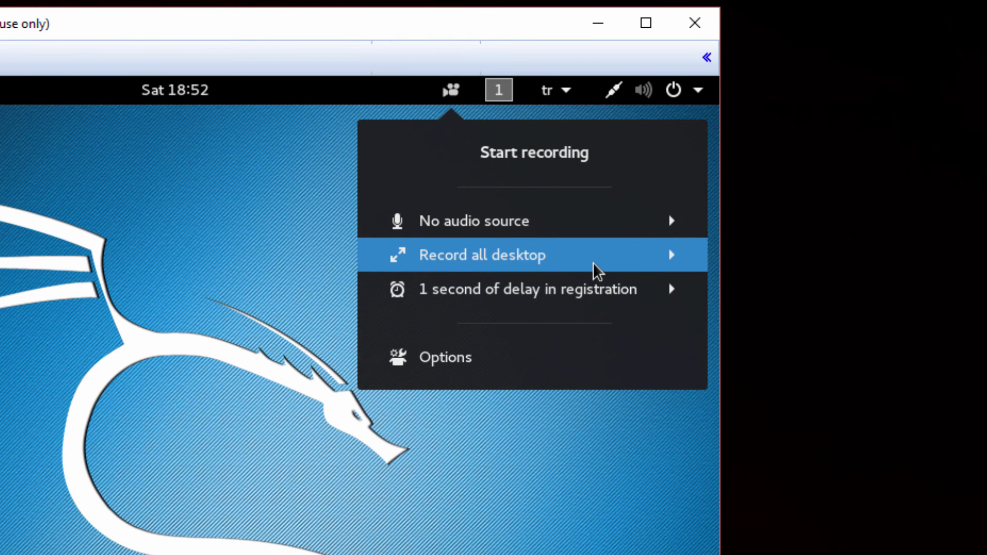
{"action": "left_click", "coordinate": [473, 293]}
{"action": "left_click_drag", "start_coordinate": [399, 357], "coordinate": [401, 361]}
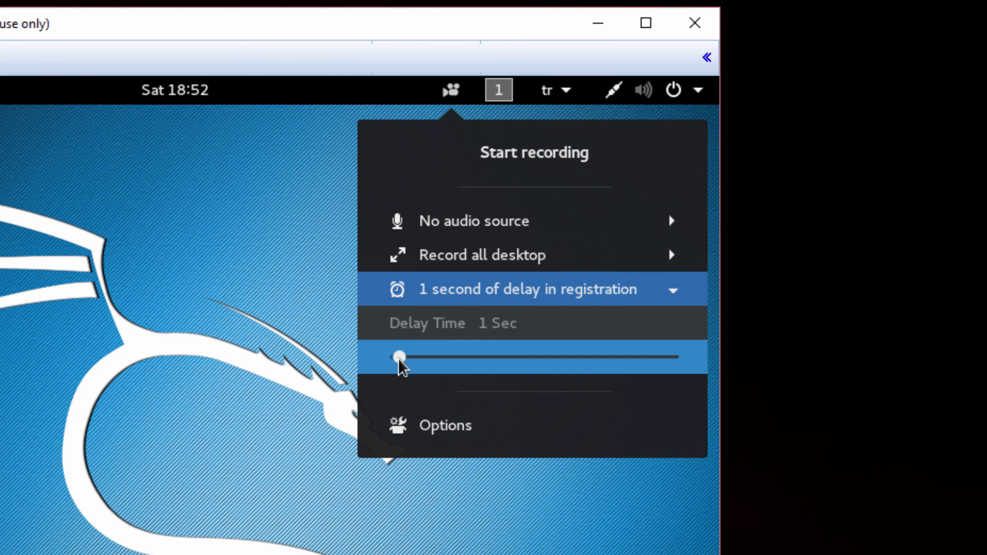
{"action": "left_click", "coordinate": [438, 428]}
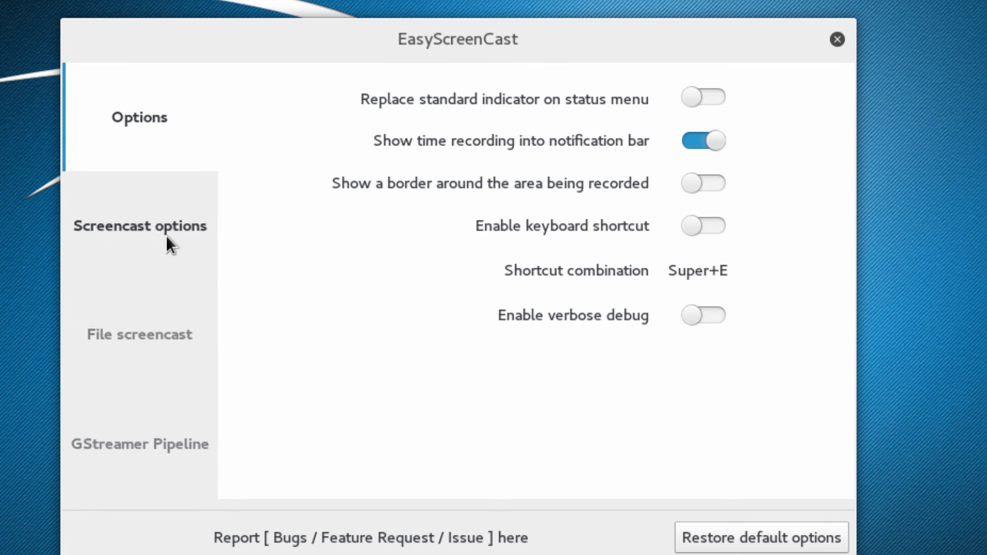
{"action": "left_click", "coordinate": [184, 239]}
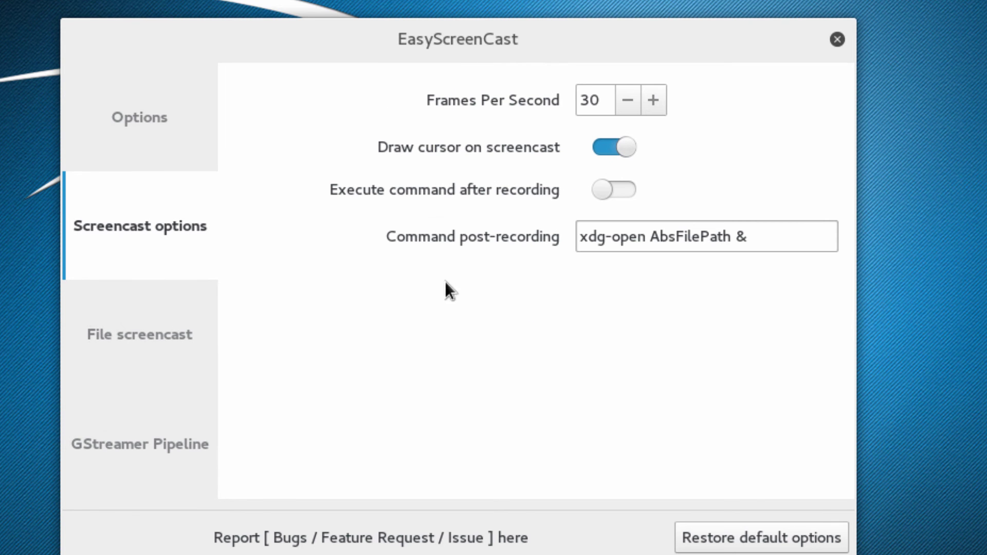
{"action": "left_click", "coordinate": [159, 332]}
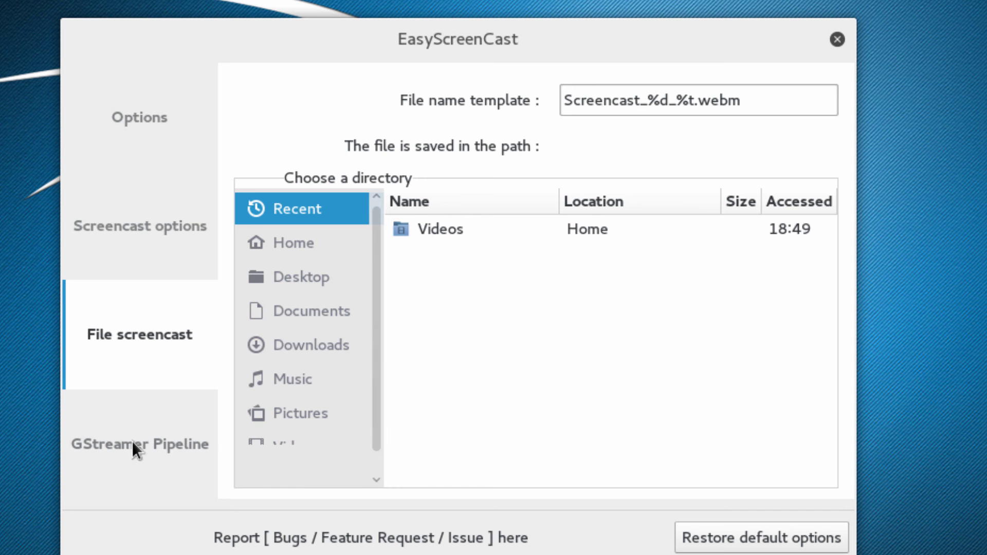
{"action": "left_click", "coordinate": [144, 446]}
{"action": "left_click", "coordinate": [153, 122]}
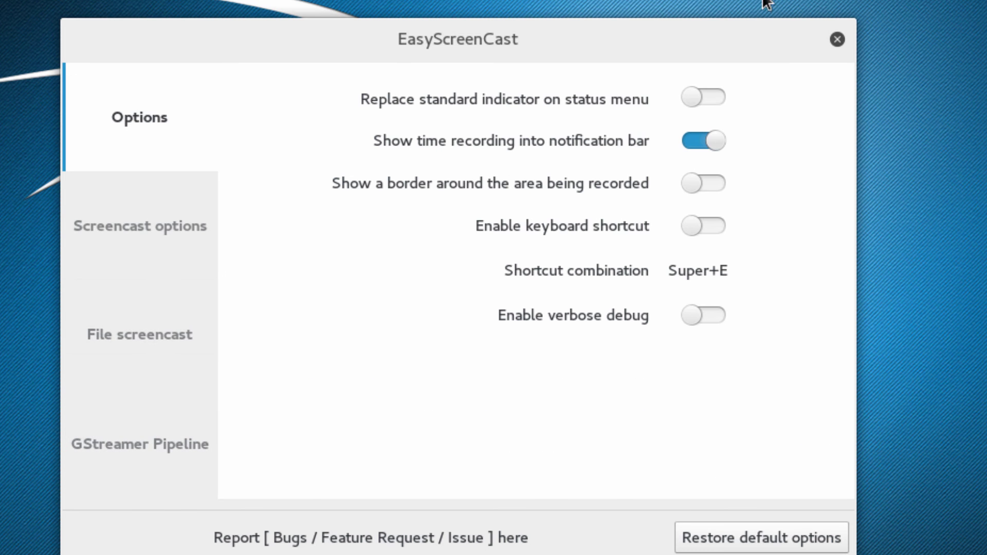
{"action": "left_click", "coordinate": [837, 37]}
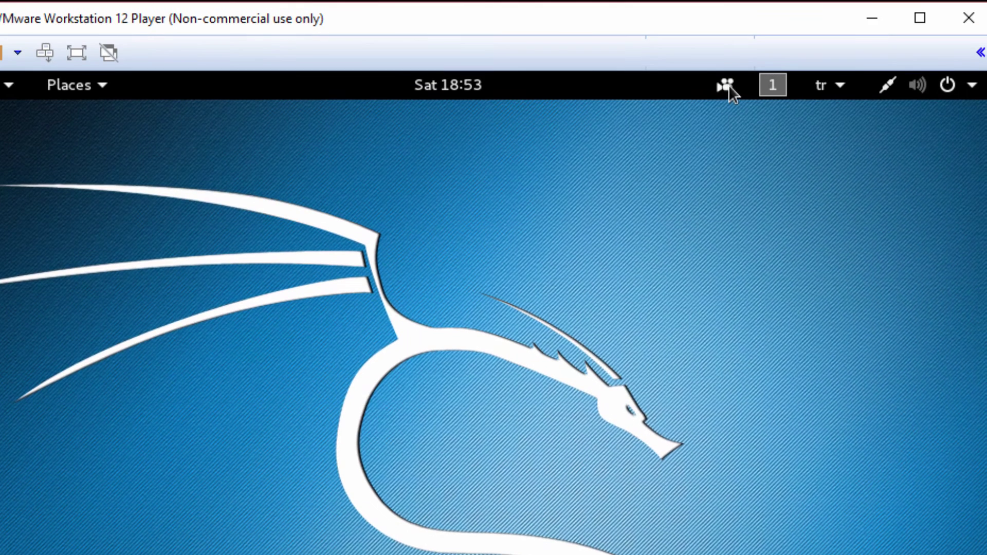
Start a new EasyScreenCast recording, then run ls and ls -lart in a terminal
{"action": "left_click", "coordinate": [726, 85]}
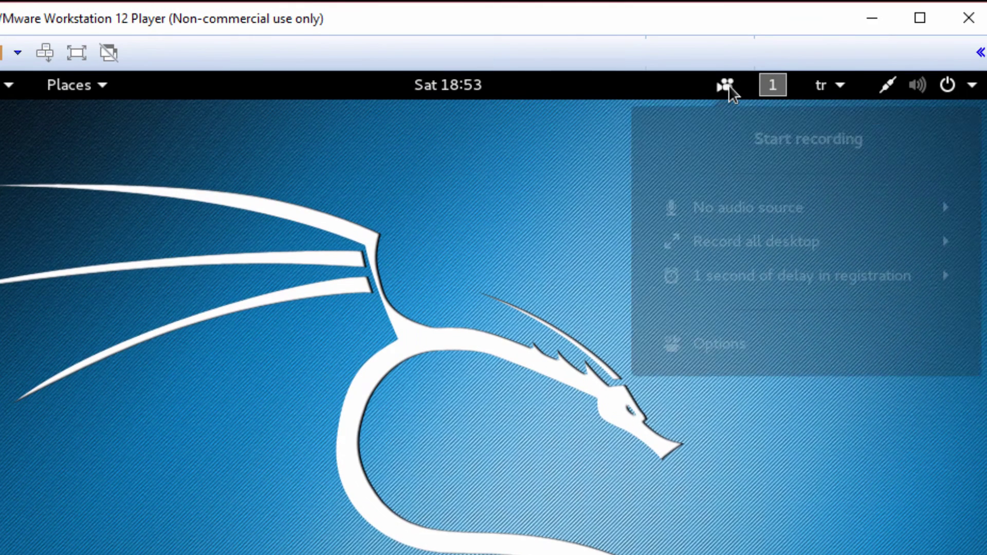
{"action": "left_click", "coordinate": [772, 152]}
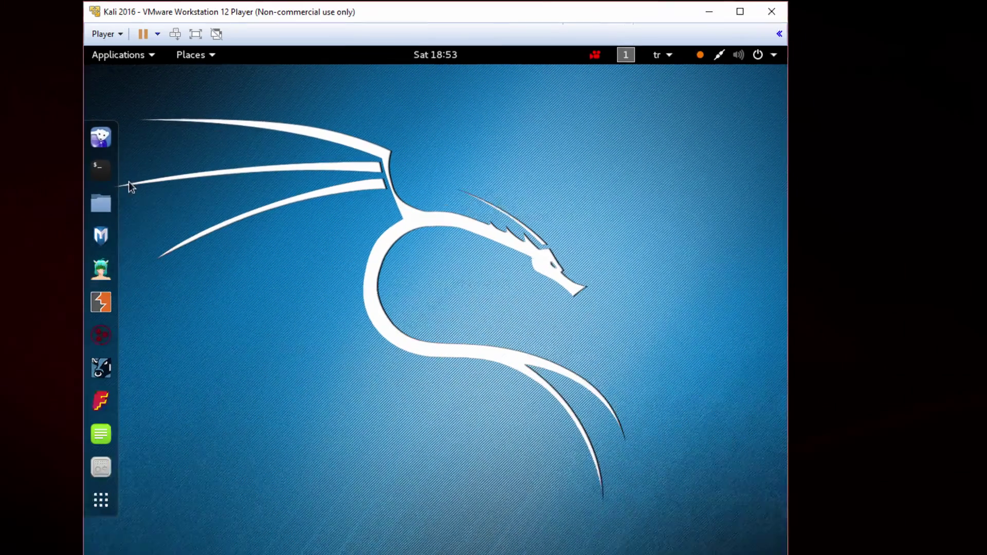
{"action": "left_click", "coordinate": [102, 168]}
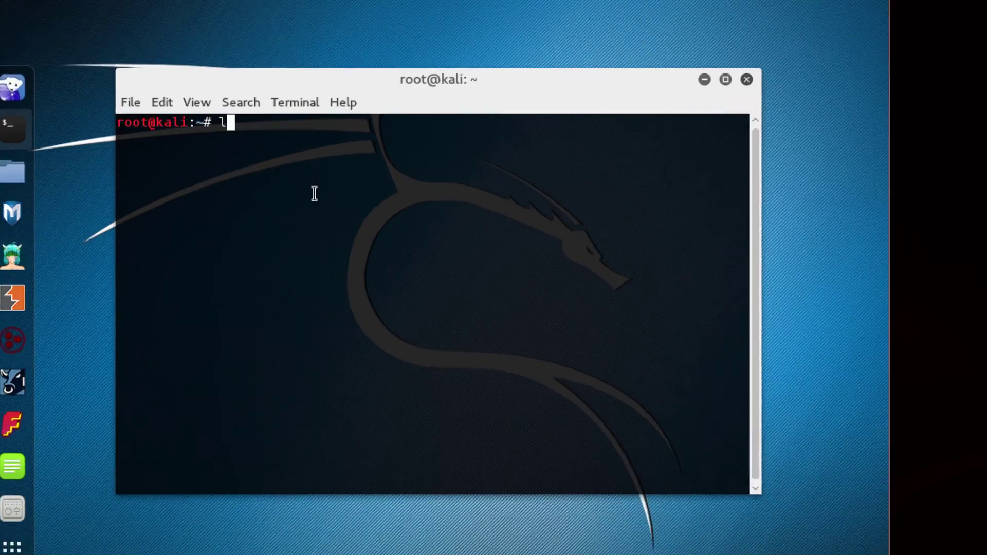
{"action": "type", "text": "ls"}
{"action": "key", "text": "Return"}
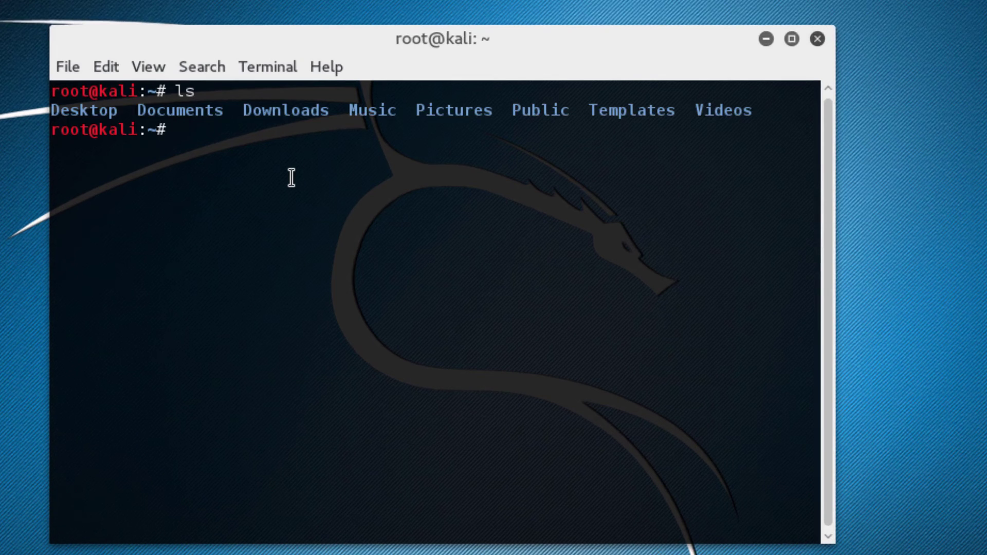
{"action": "type", "text": "ls -lart"}
{"action": "key", "text": "Return"}
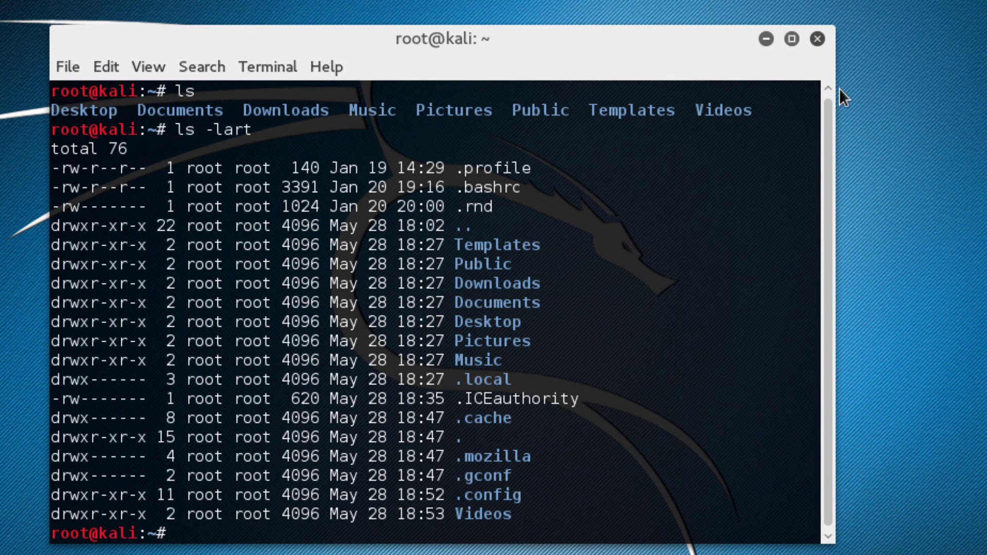
Close the terminal and stop the EasyScreenCast recording
{"action": "left_click", "coordinate": [820, 39]}
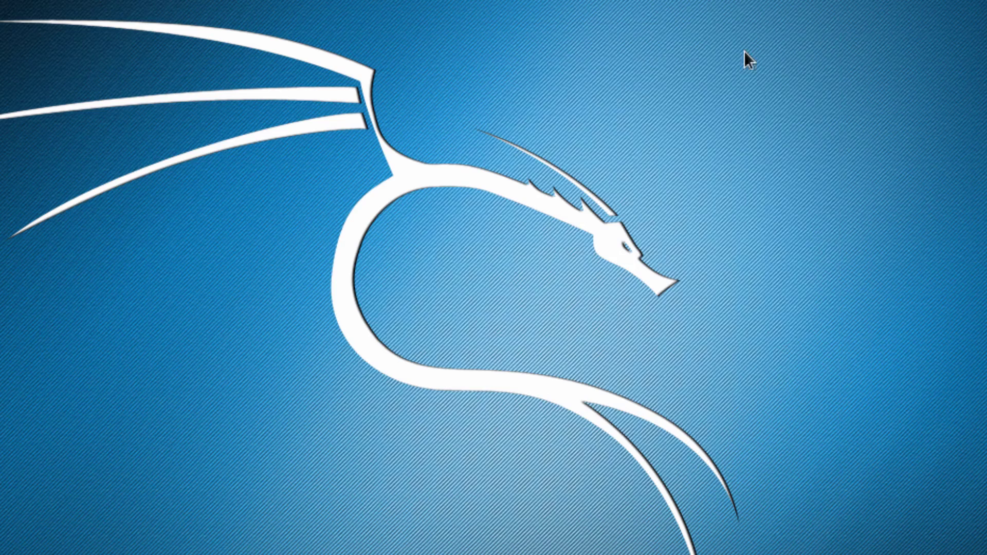
{"action": "left_click", "coordinate": [688, 40]}
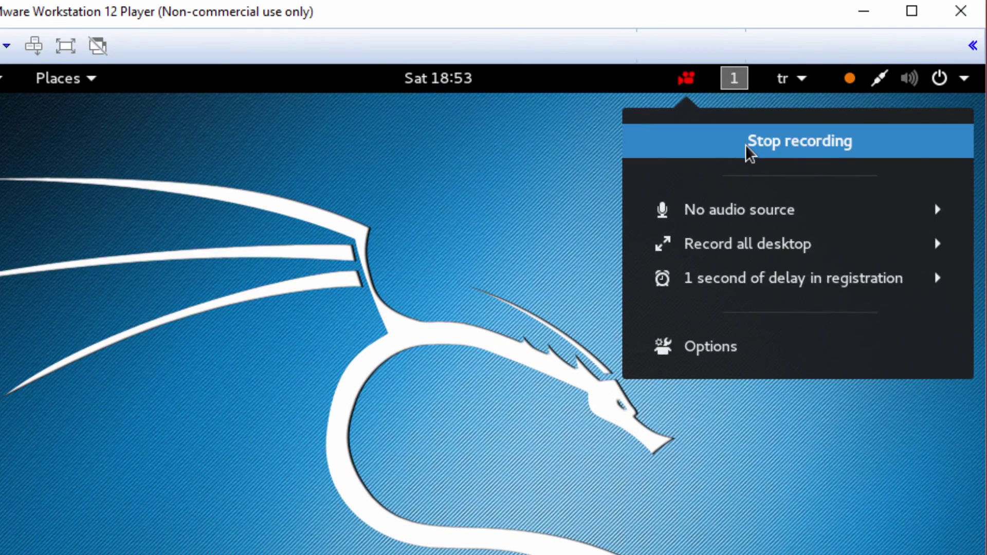
{"action": "left_click", "coordinate": [746, 149]}
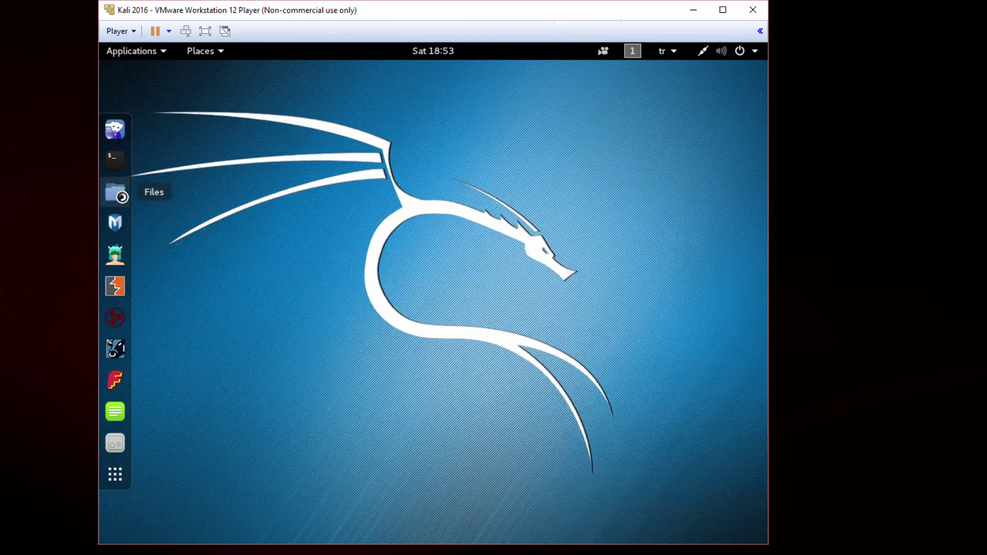
Play the newer Screencast_05-28-2016 .webm from the Videos folder in Files
{"action": "left_click", "coordinate": [126, 198]}
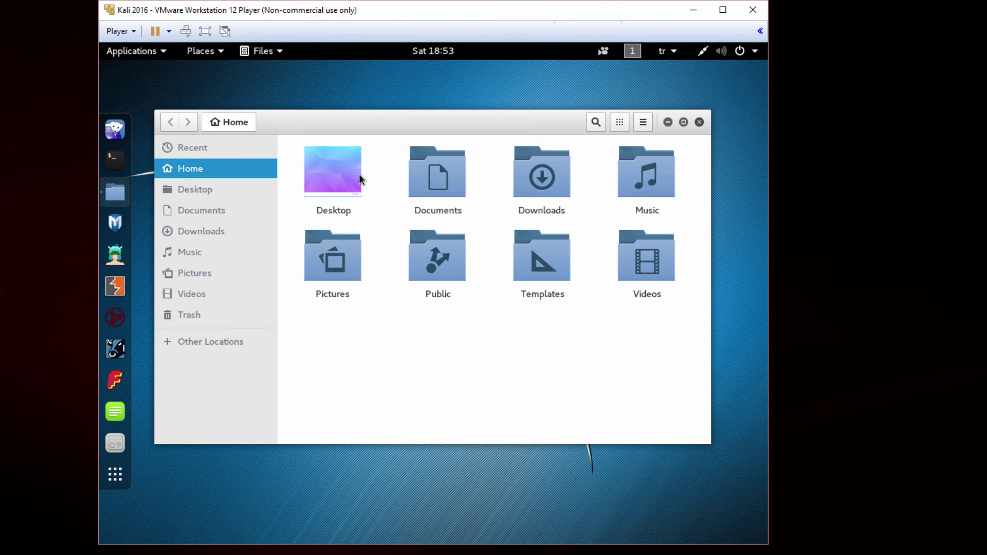
{"action": "left_click", "coordinate": [193, 293]}
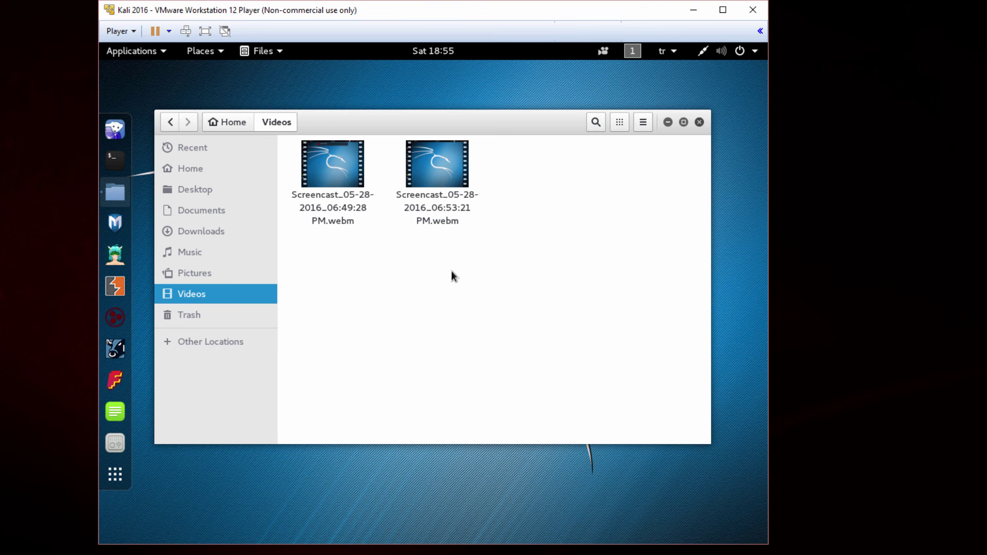
{"action": "left_click", "coordinate": [430, 171]}
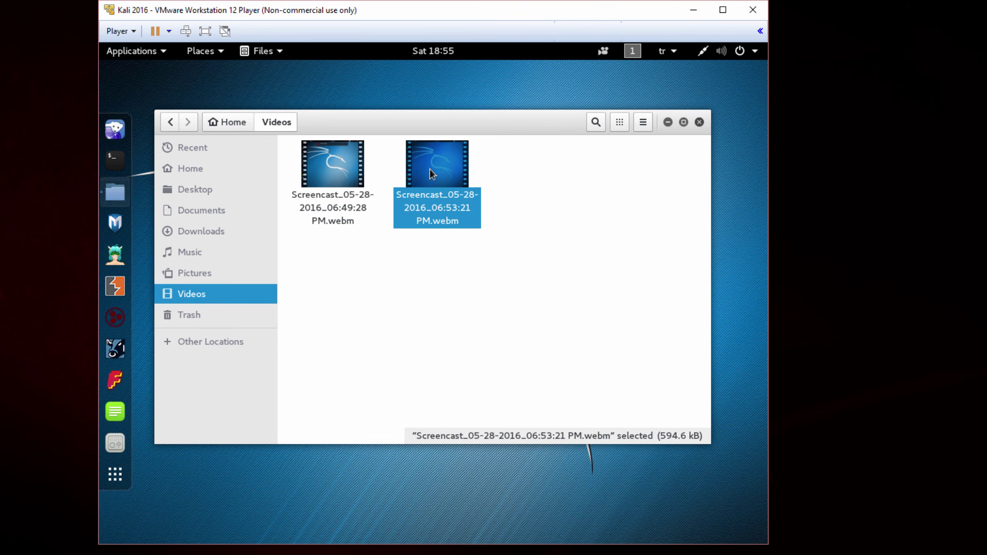
{"action": "double_click", "coordinate": [431, 174]}
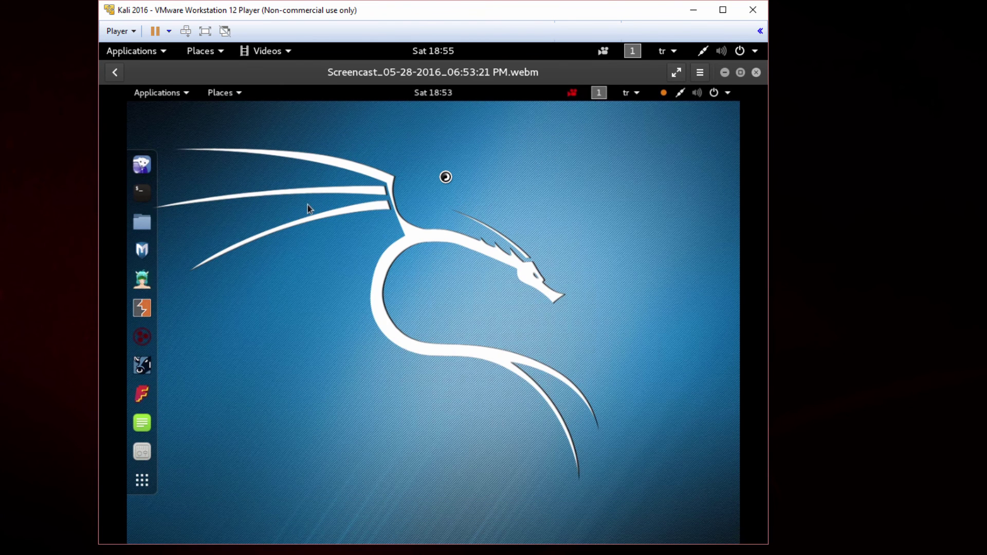
Let the screencast play through, then close the video player window
{"action": "mouse_move", "coordinate": [445, 180]}
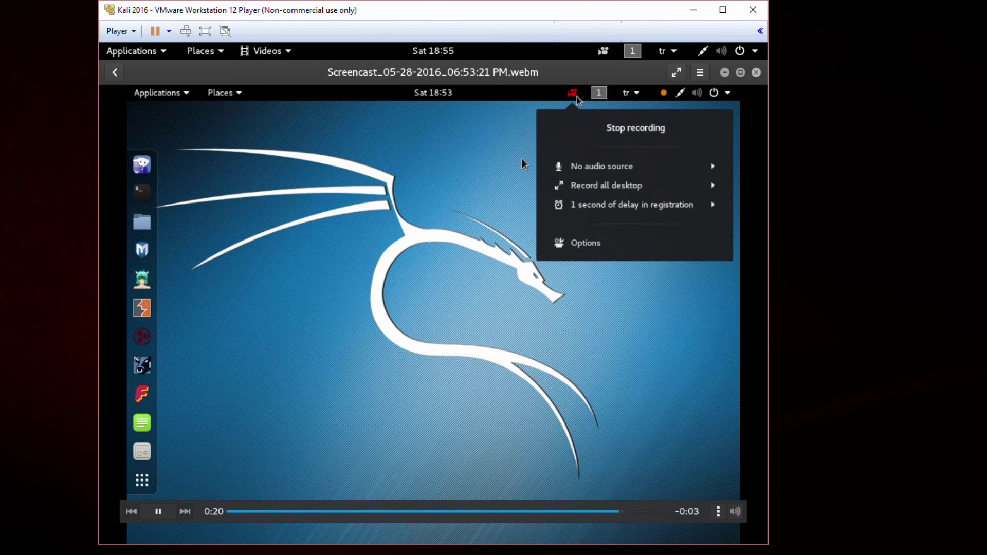
{"action": "left_click", "coordinate": [756, 73]}
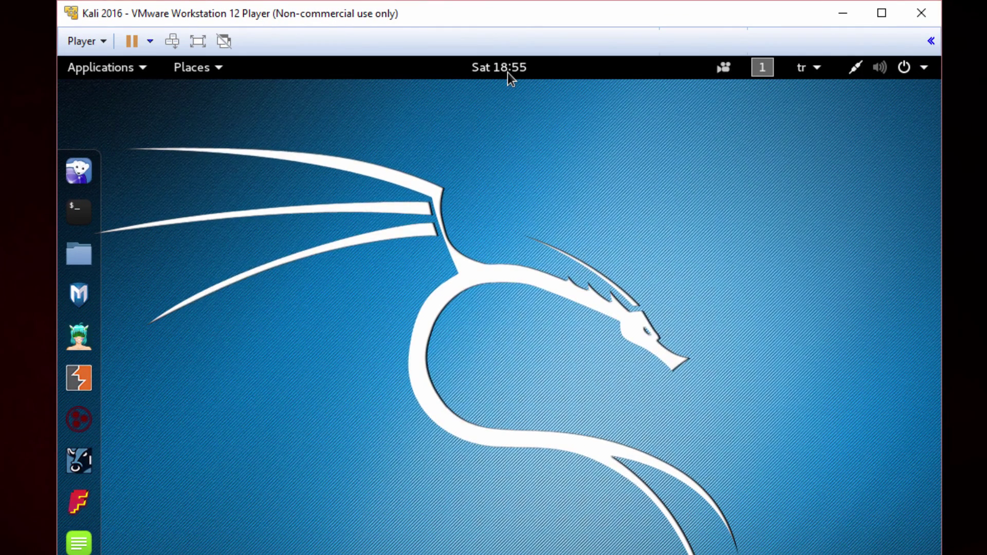
Dismiss both EasyScreenCast notifications in the clock's notification panel and close the panel
{"action": "left_click", "coordinate": [507, 72]}
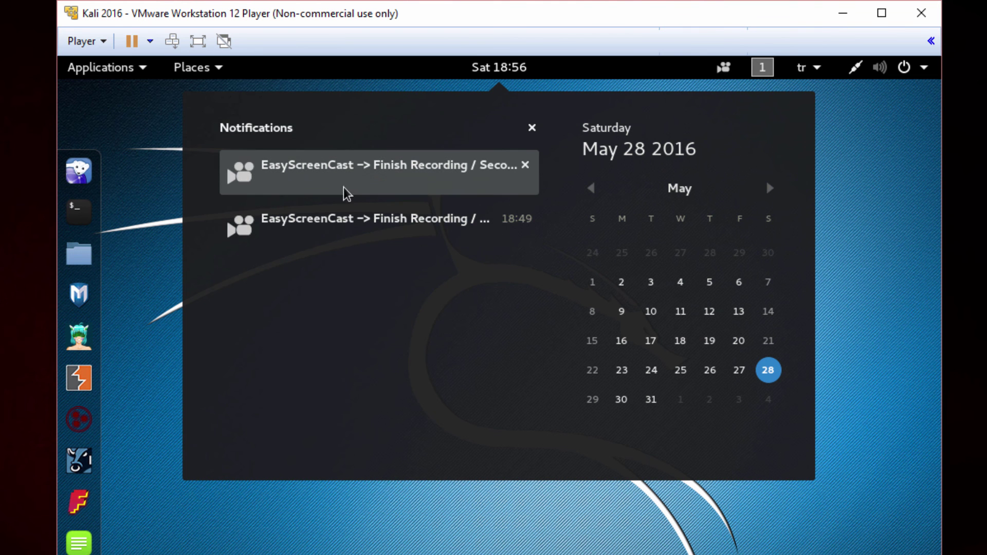
{"action": "left_click", "coordinate": [525, 164]}
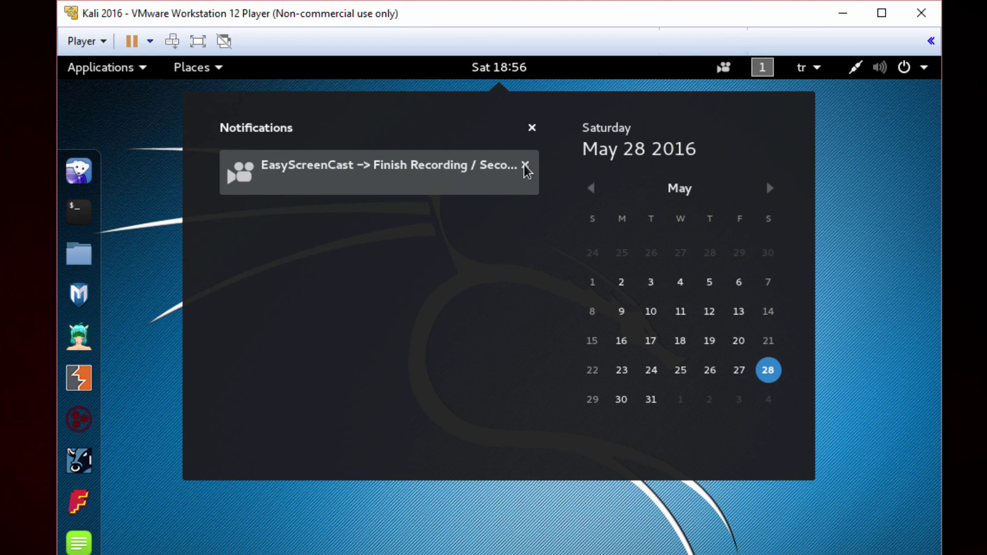
{"action": "left_click", "coordinate": [525, 165]}
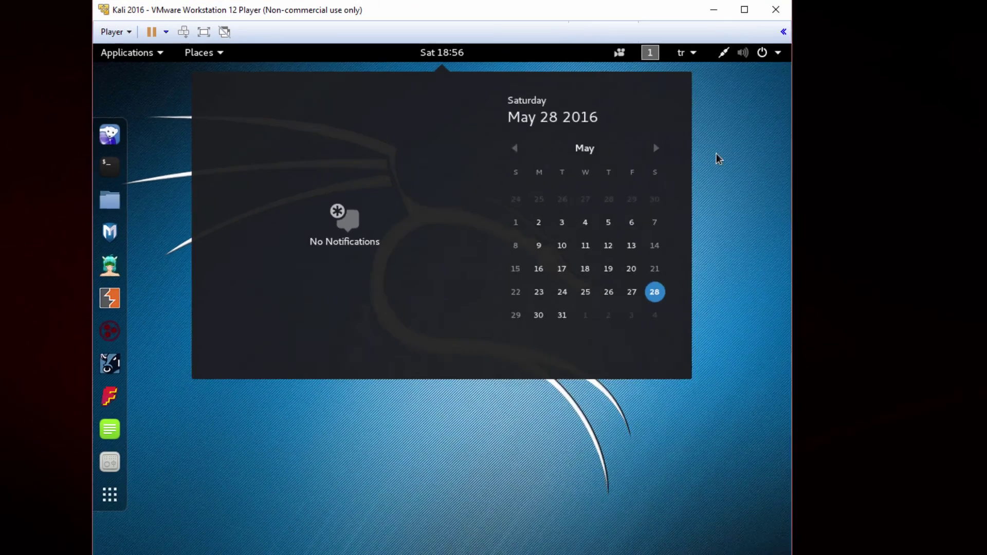
{"action": "left_click", "coordinate": [832, 198]}
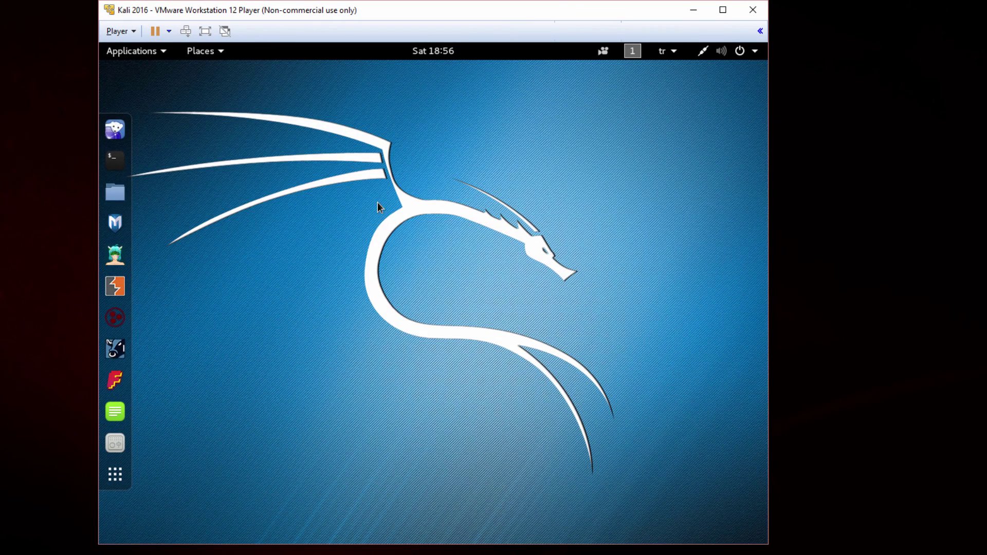
Check the empty Downloads folder via Places, close it, then bring up the Applications menu
{"action": "left_click", "coordinate": [201, 51]}
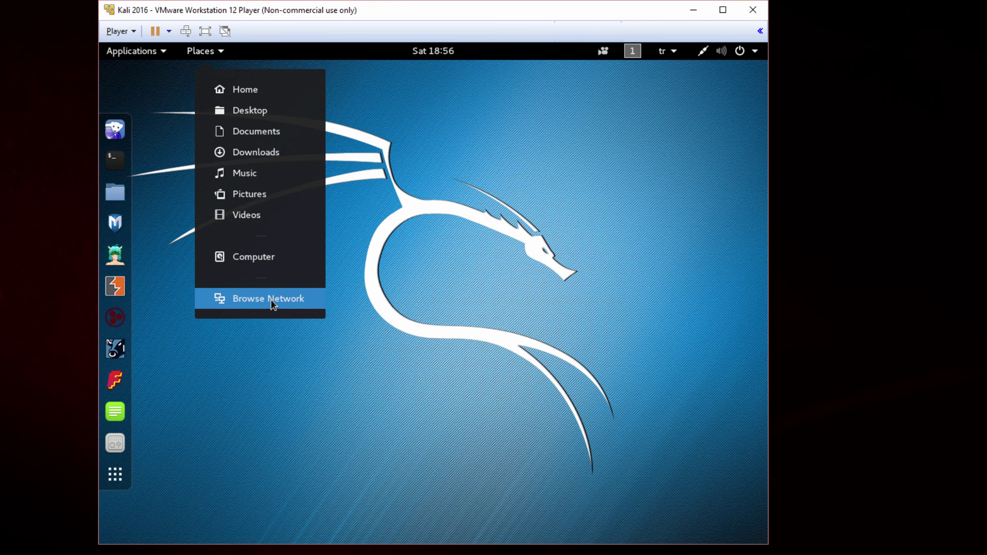
{"action": "left_click", "coordinate": [252, 154]}
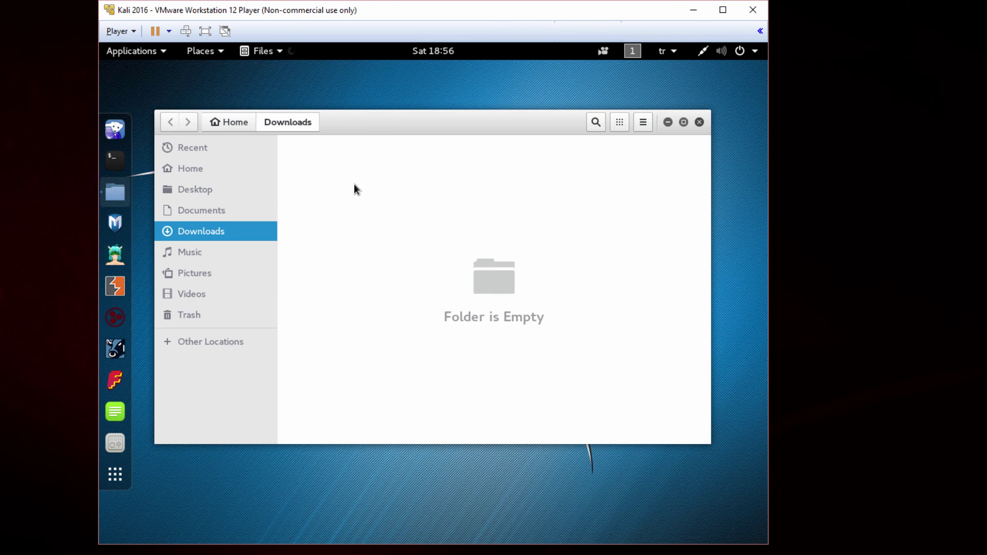
{"action": "left_click", "coordinate": [699, 122]}
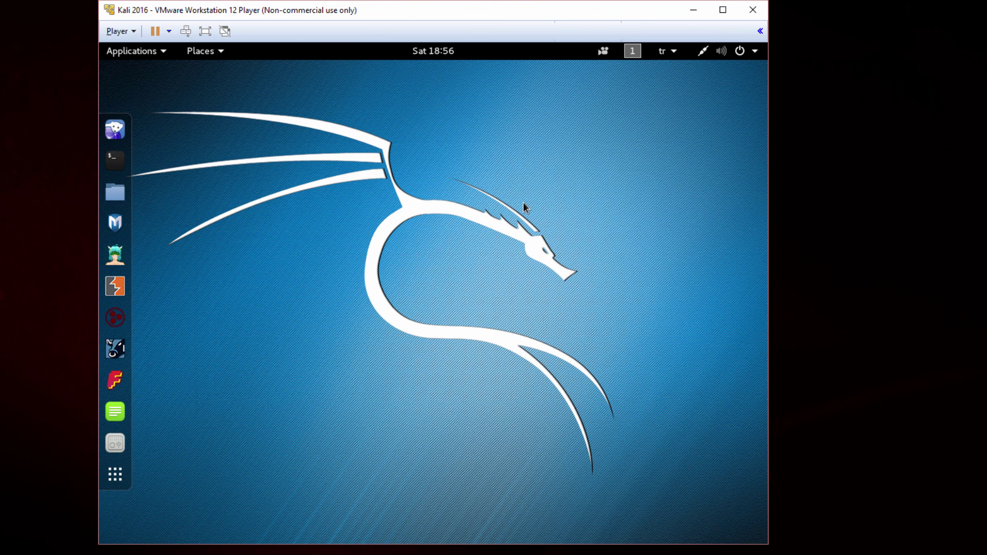
{"action": "left_click", "coordinate": [137, 52]}
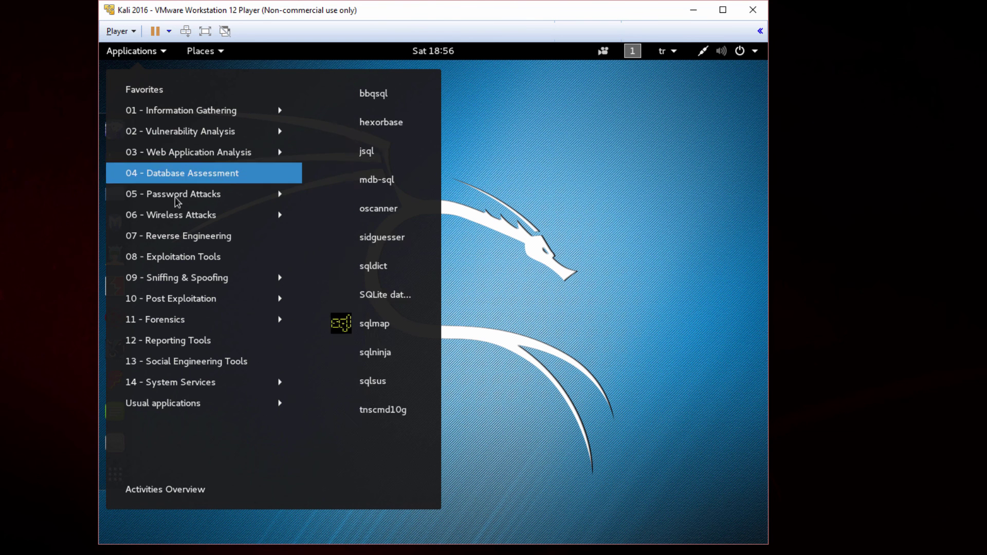
Browse the Password Attacks, Vulnerability Analysis and Social Engineering Tools categories, then dismiss the menu
{"action": "mouse_move", "coordinate": [176, 199]}
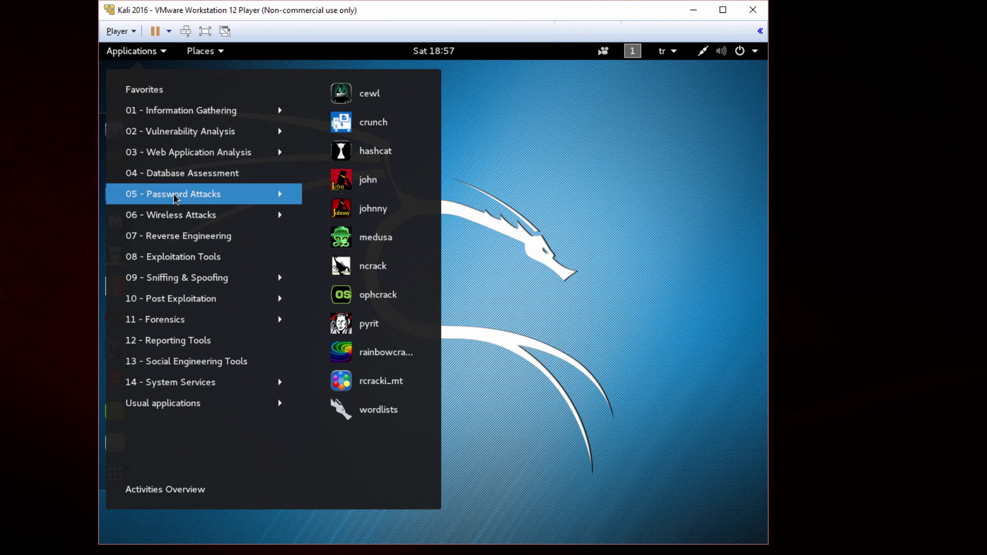
{"action": "mouse_move", "coordinate": [209, 115]}
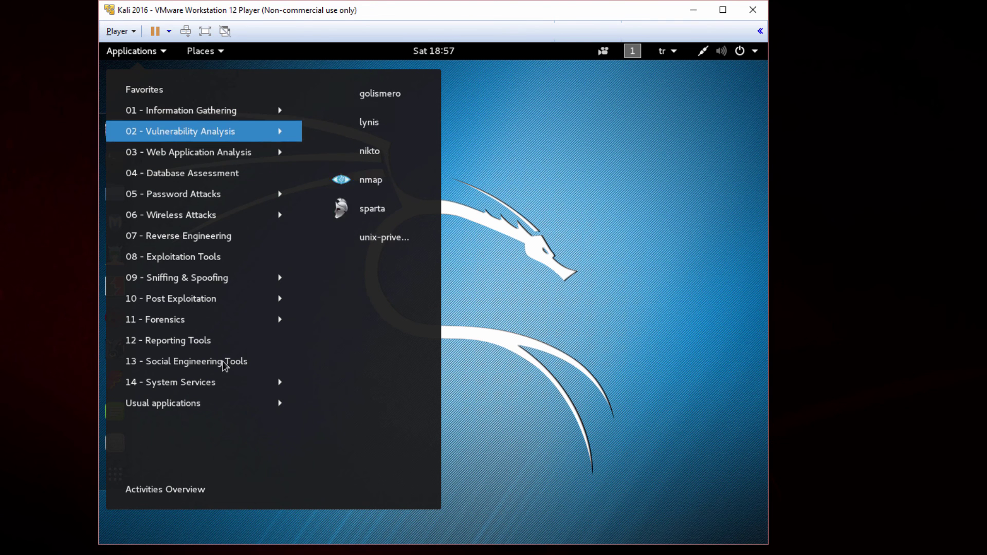
{"action": "mouse_move", "coordinate": [216, 383]}
{"action": "mouse_move", "coordinate": [281, 361]}
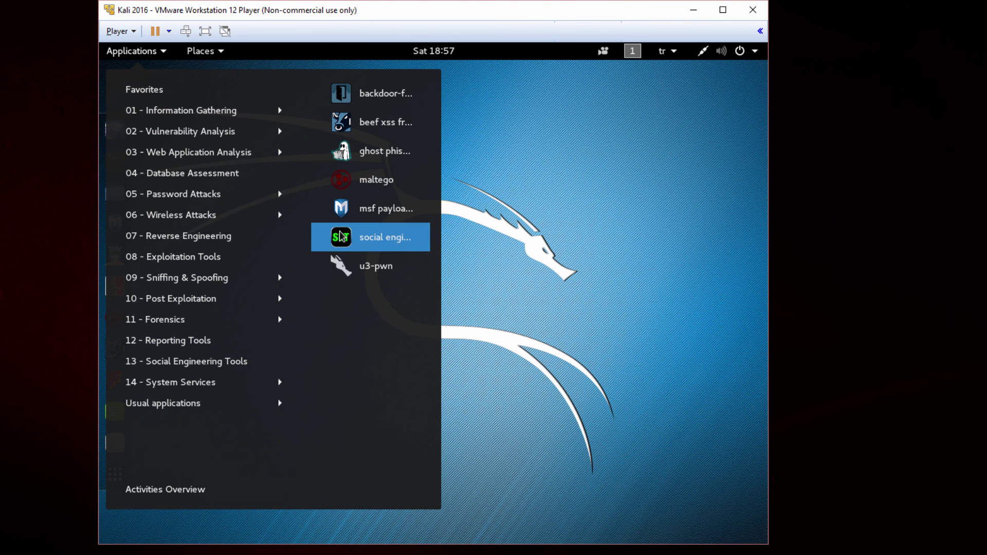
{"action": "mouse_move", "coordinate": [233, 260]}
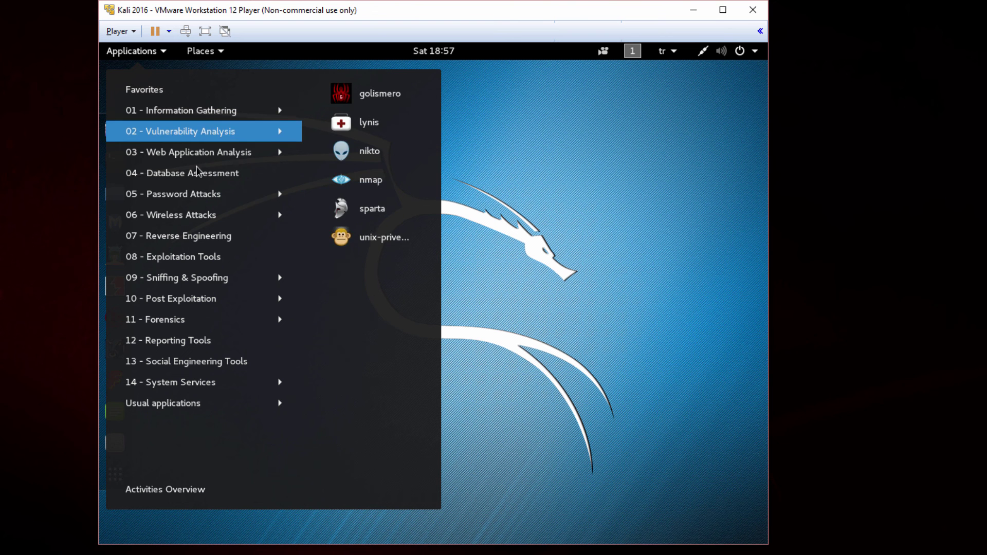
{"action": "left_click", "coordinate": [485, 264]}
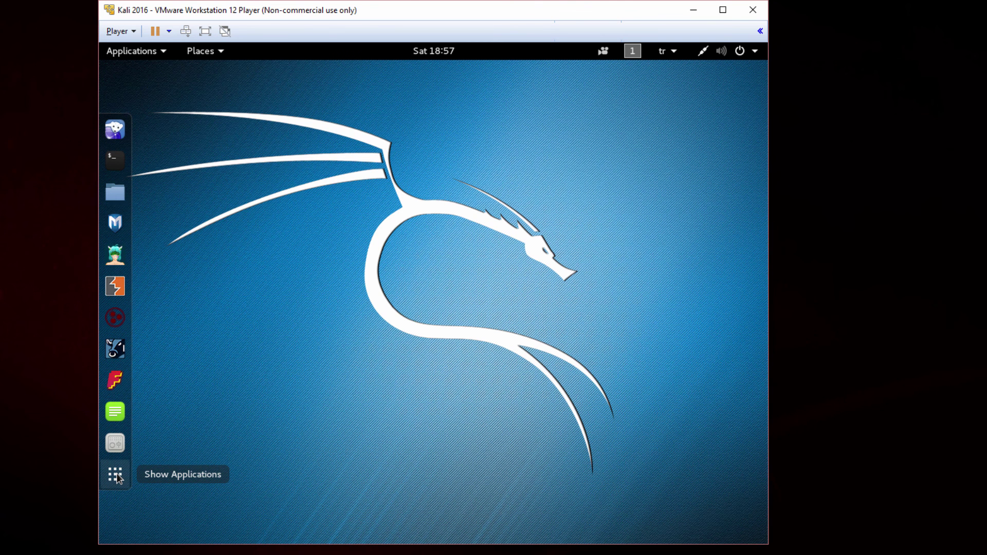
{"action": "left_click", "coordinate": [115, 475]}
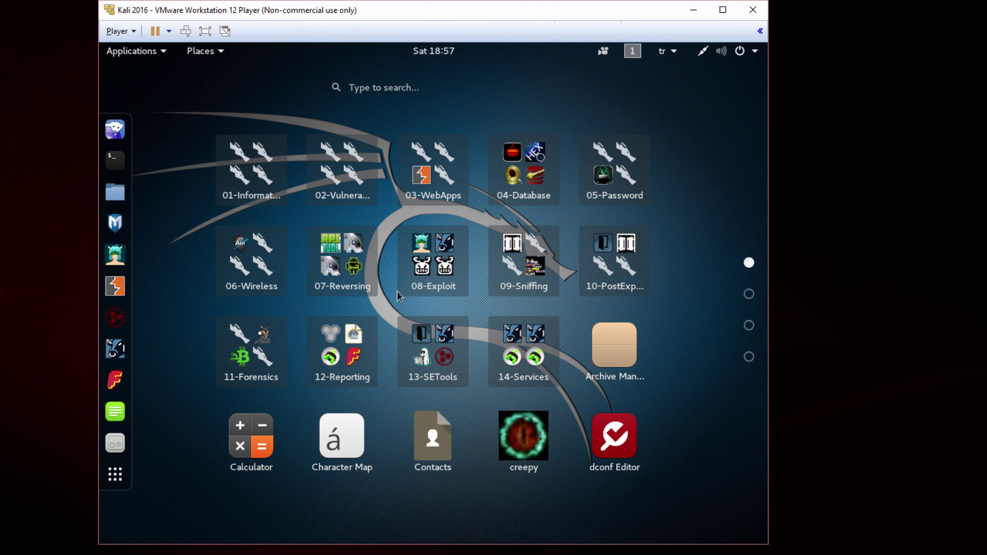
{"action": "left_click", "coordinate": [469, 304]}
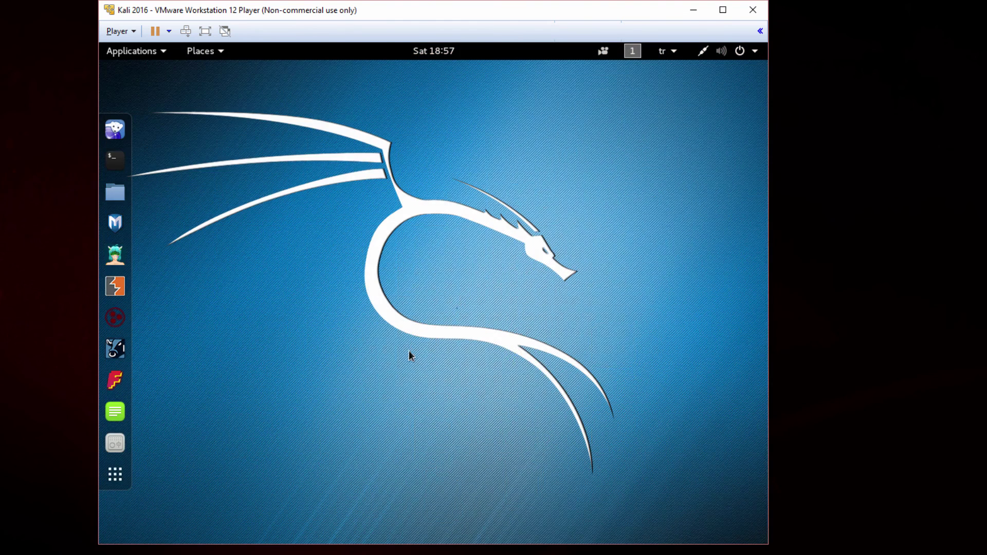